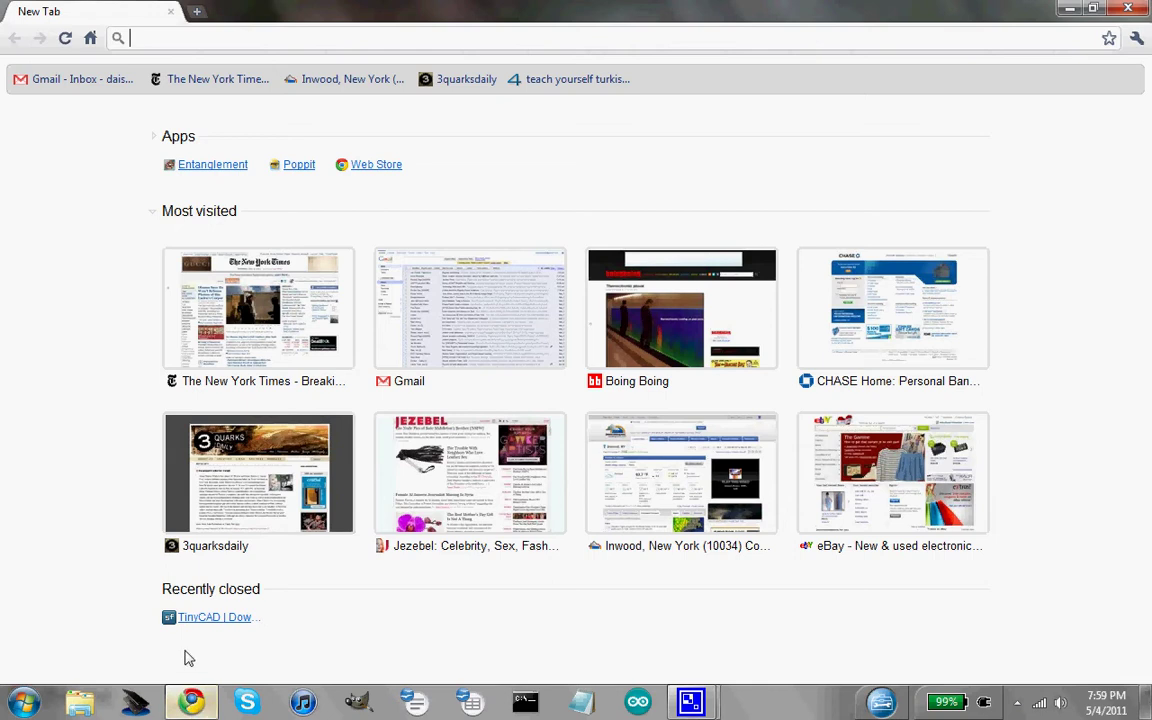
Go to tinycad.sourceforge.net and open the SourceForge download page for the latest version of TinyCAD
{"action": "type", "text": "tinyca"}
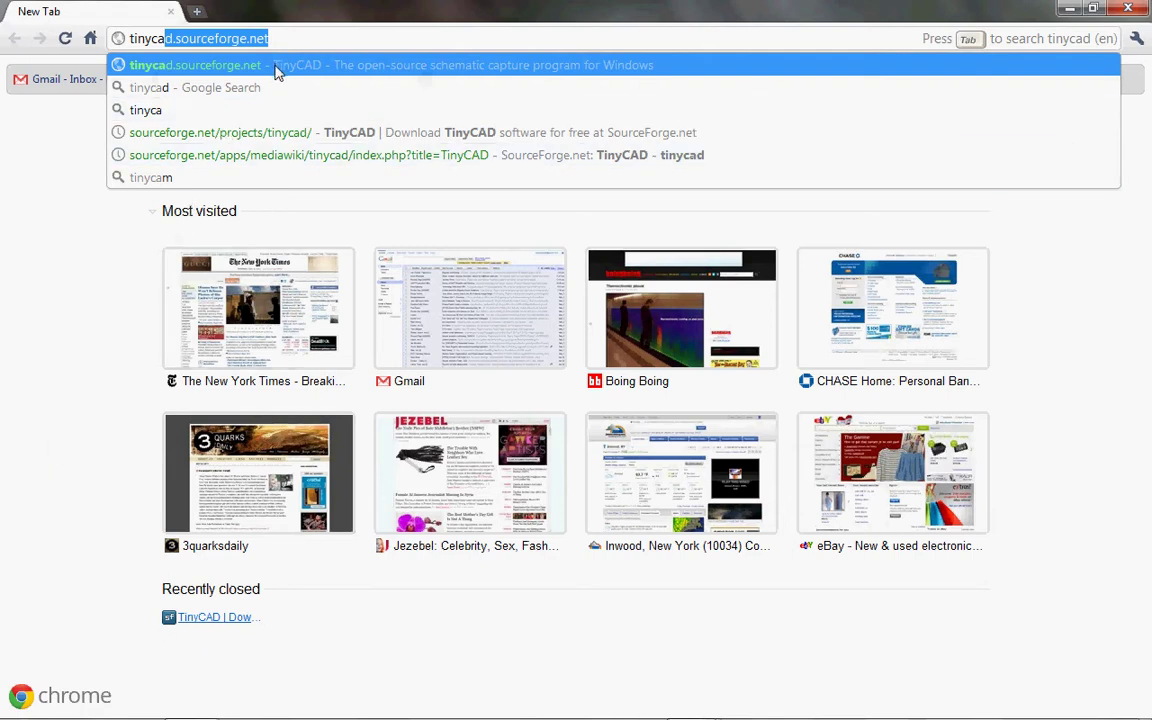
{"action": "key", "text": "Right"}
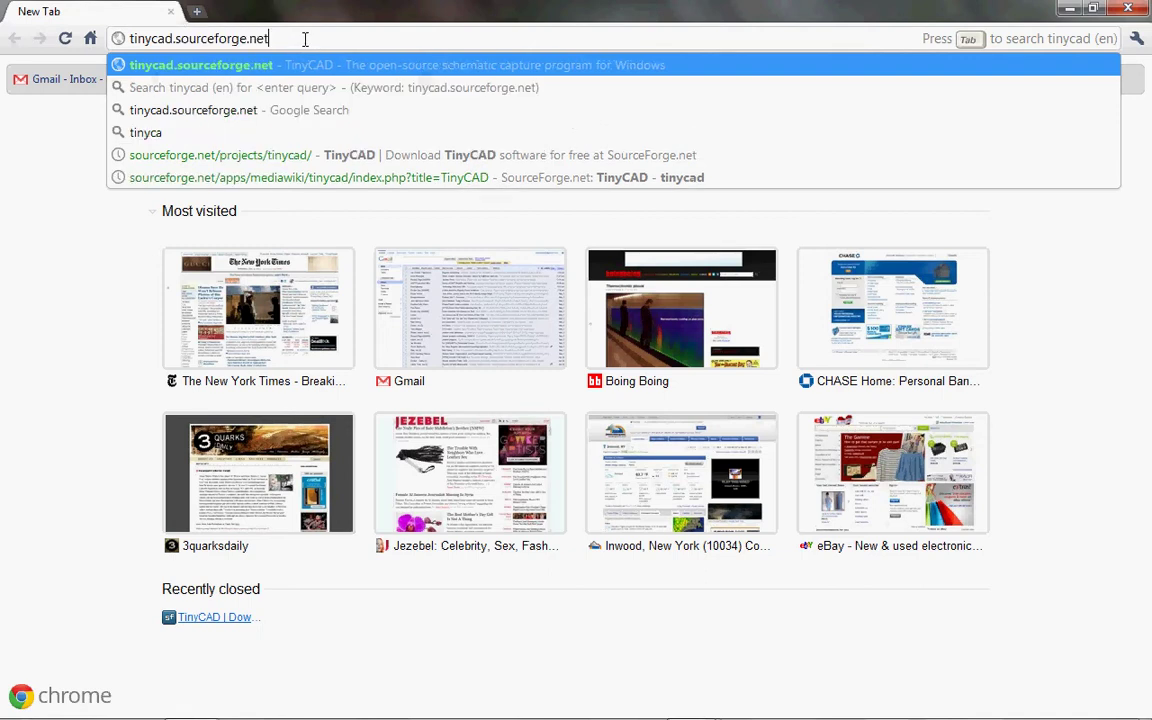
{"action": "key", "text": "Return"}
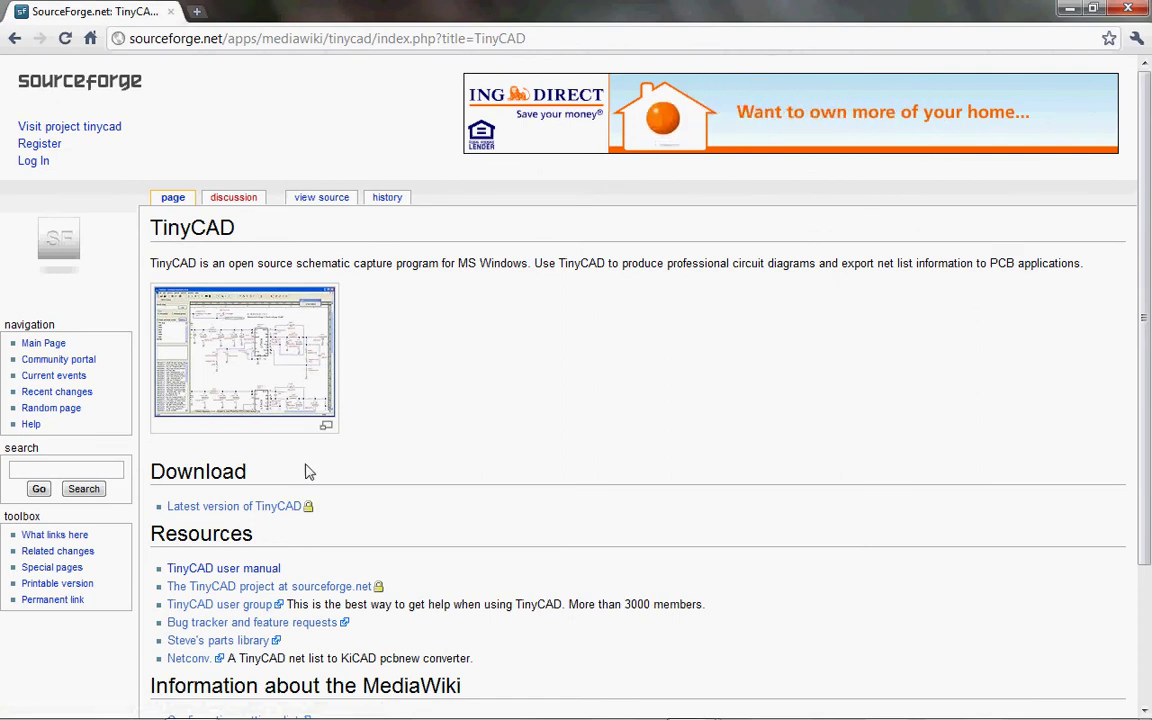
{"action": "left_click", "coordinate": [265, 510]}
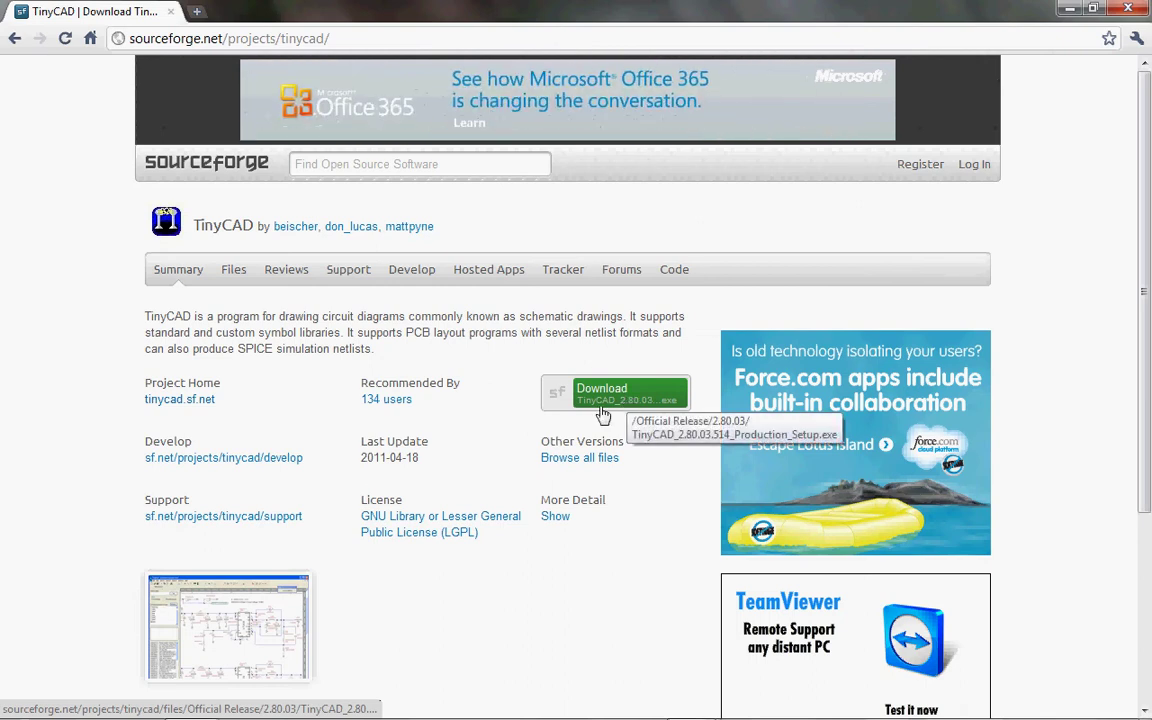
{"action": "left_click", "coordinate": [628, 398]}
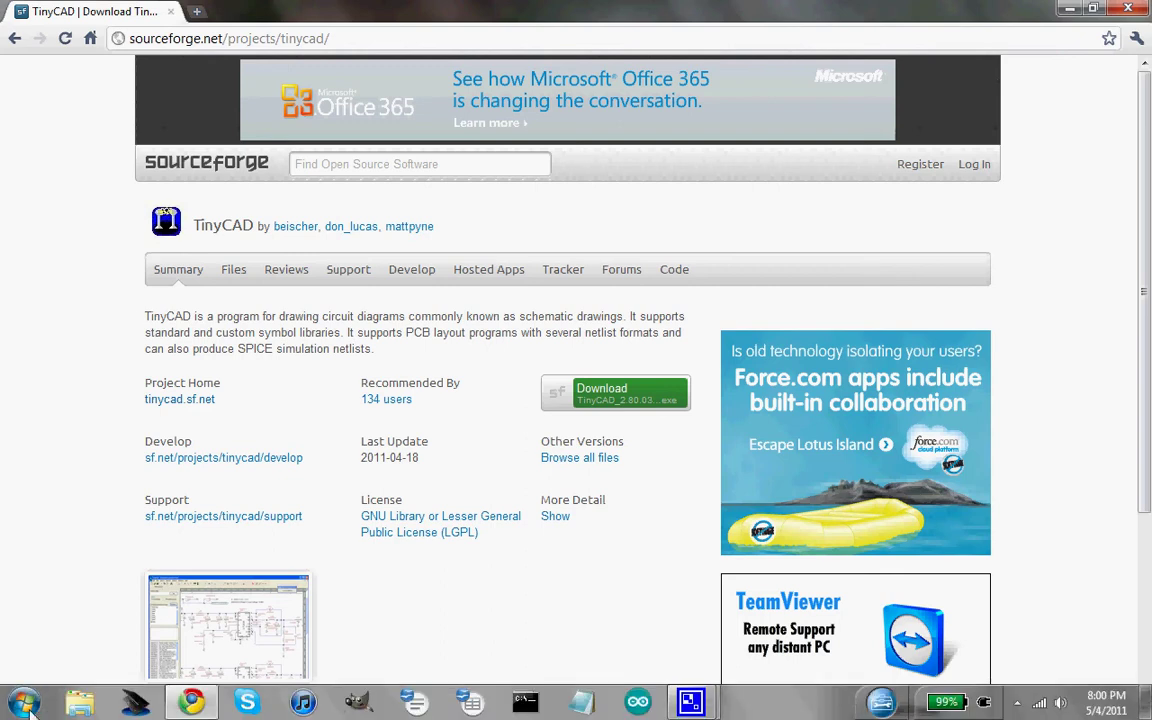
Launch the installed TinyCAD program and enlarge the tCad1 drawing window to fill most of the workspace
{"action": "left_click", "coordinate": [22, 702]}
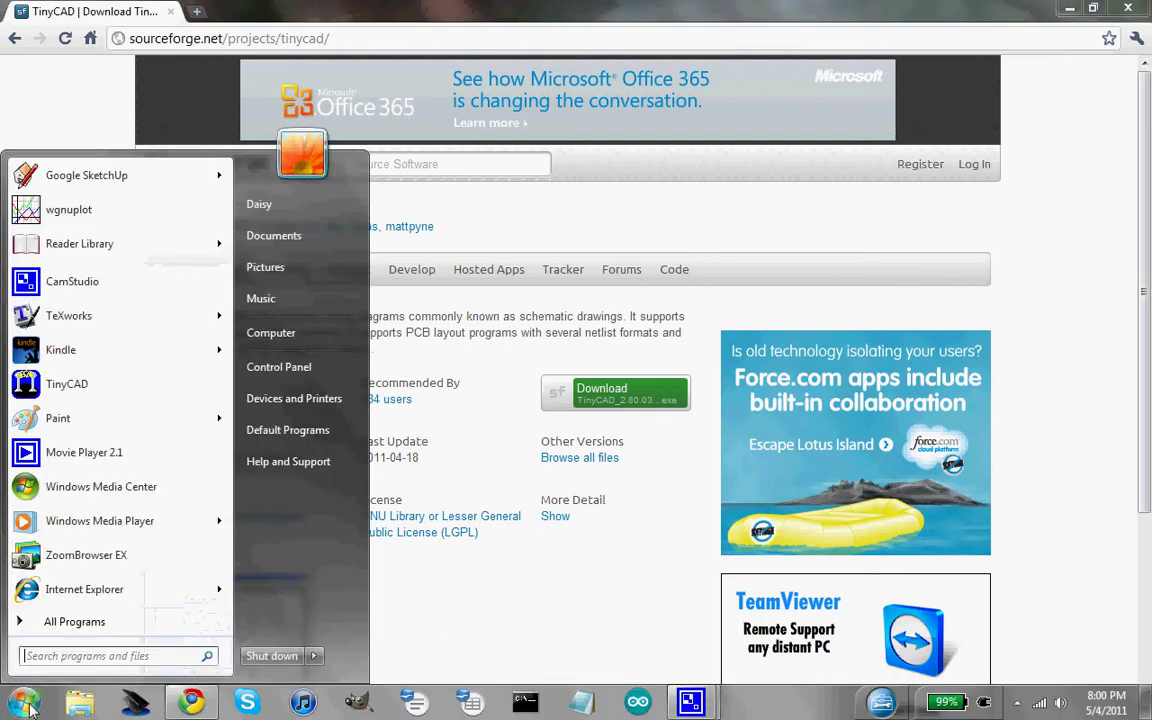
{"action": "left_click", "coordinate": [66, 384]}
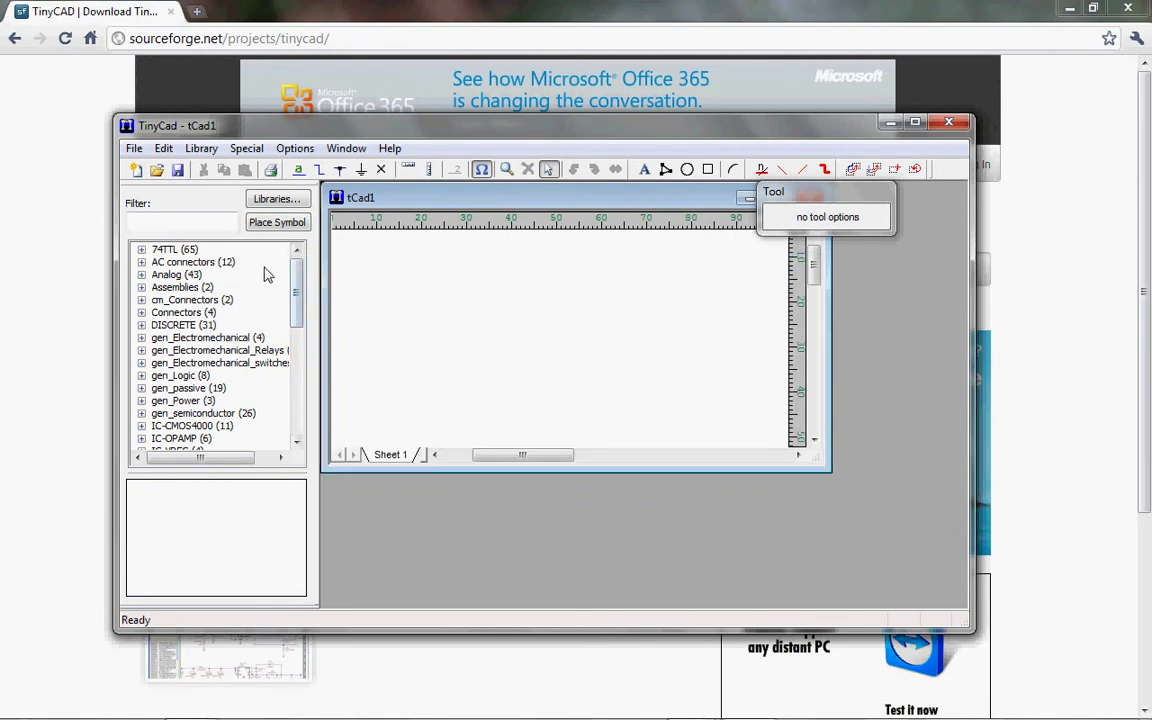
{"action": "mouse_move", "coordinate": [292, 286]}
{"action": "left_mouse_down"}
{"action": "mouse_move", "coordinate": [290, 370]}
{"action": "mouse_move", "coordinate": [292, 285]}
{"action": "left_mouse_up"}
{"action": "left_click_drag", "start_coordinate": [829, 474], "coordinate": [954, 601]}
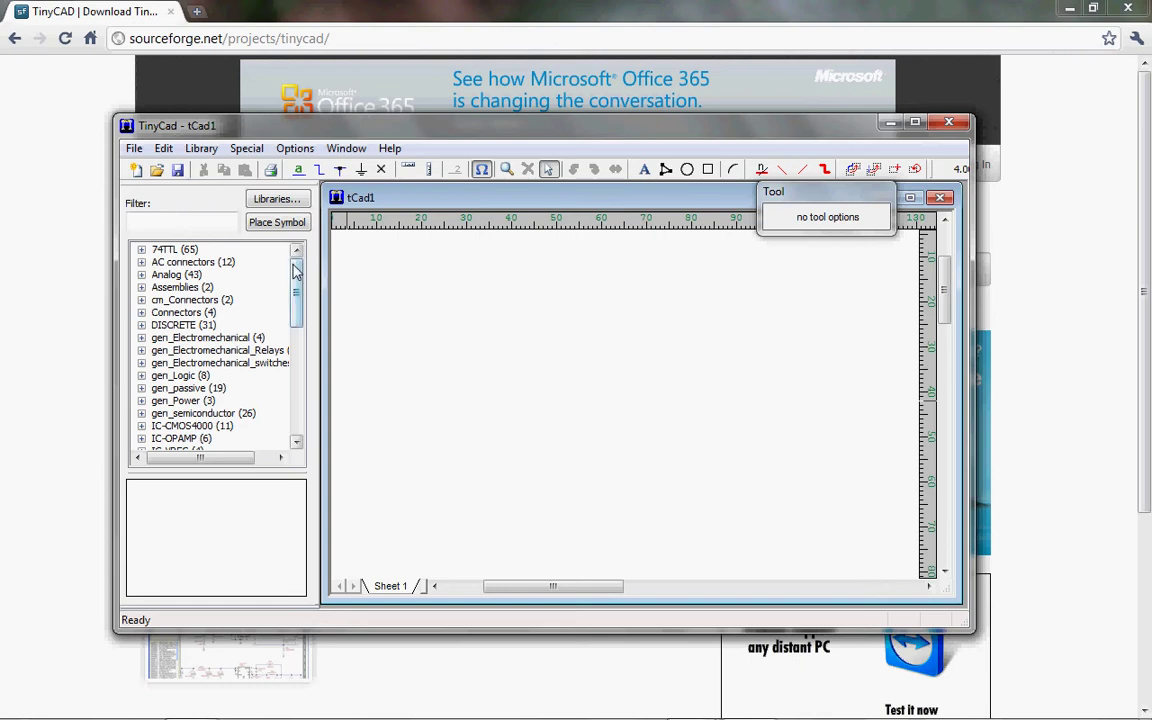
Expand the passive symbol library and look through its components from the battery to the resistors
{"action": "left_click_drag", "start_coordinate": [296, 272], "coordinate": [297, 330]}
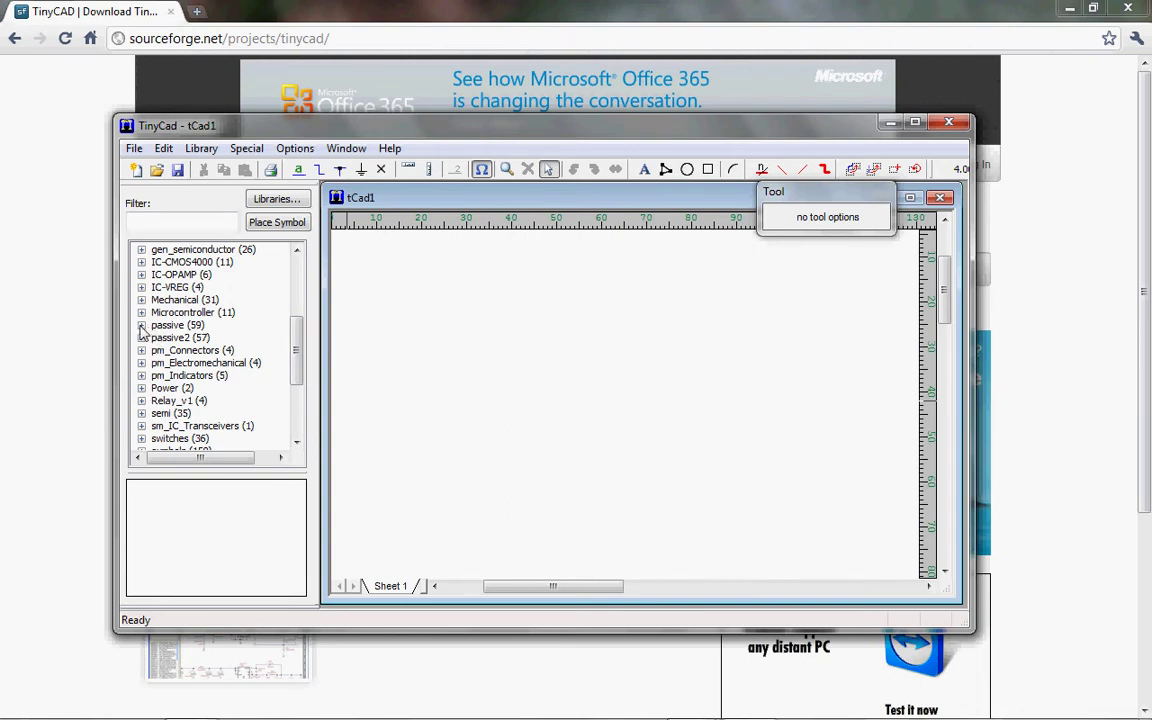
{"action": "left_click", "coordinate": [141, 326]}
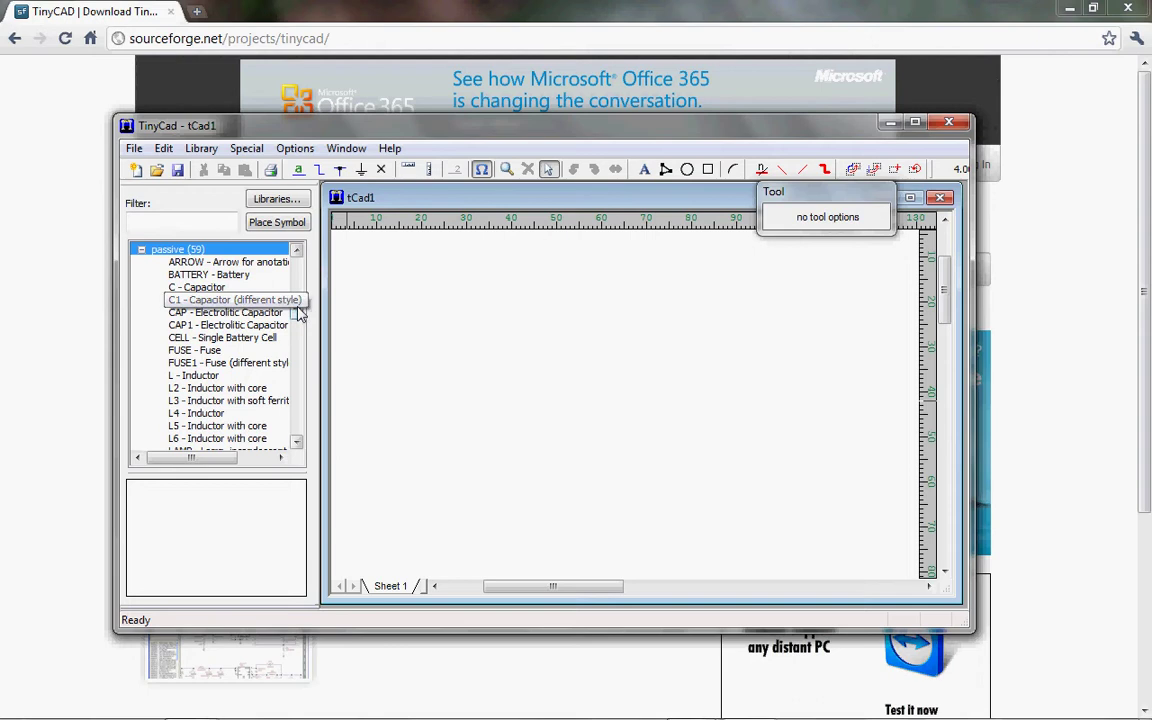
{"action": "left_click_drag", "start_coordinate": [296, 309], "coordinate": [297, 318]}
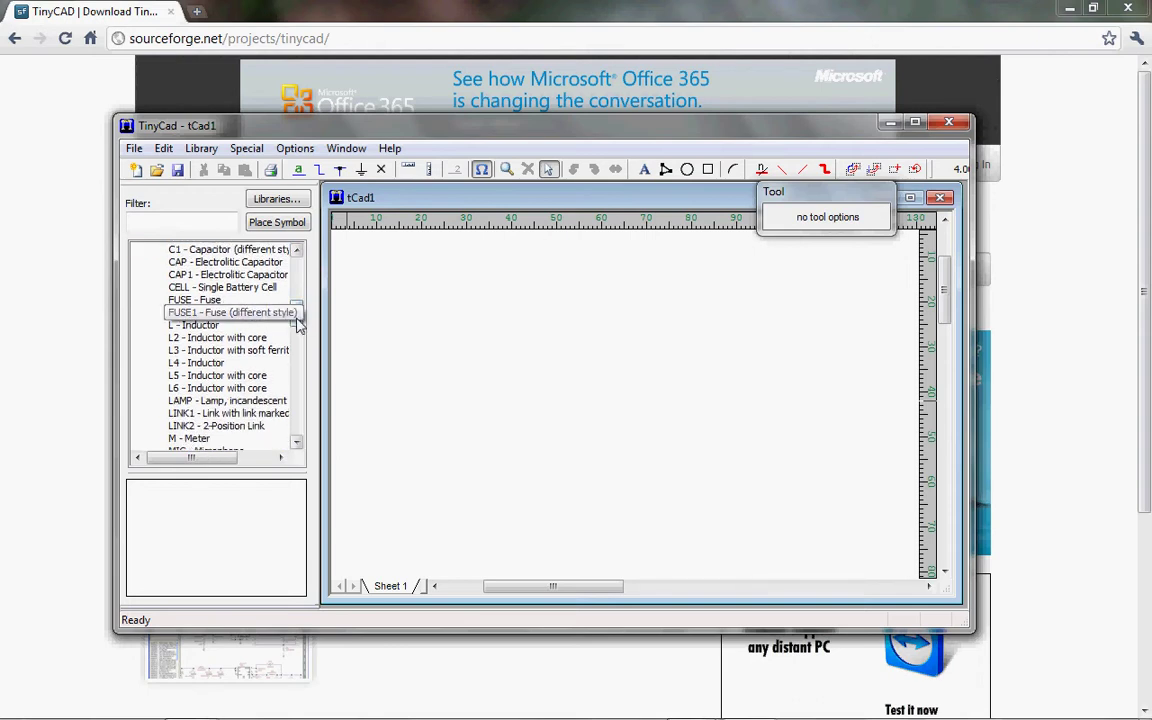
{"action": "left_click_drag", "start_coordinate": [297, 322], "coordinate": [297, 328]}
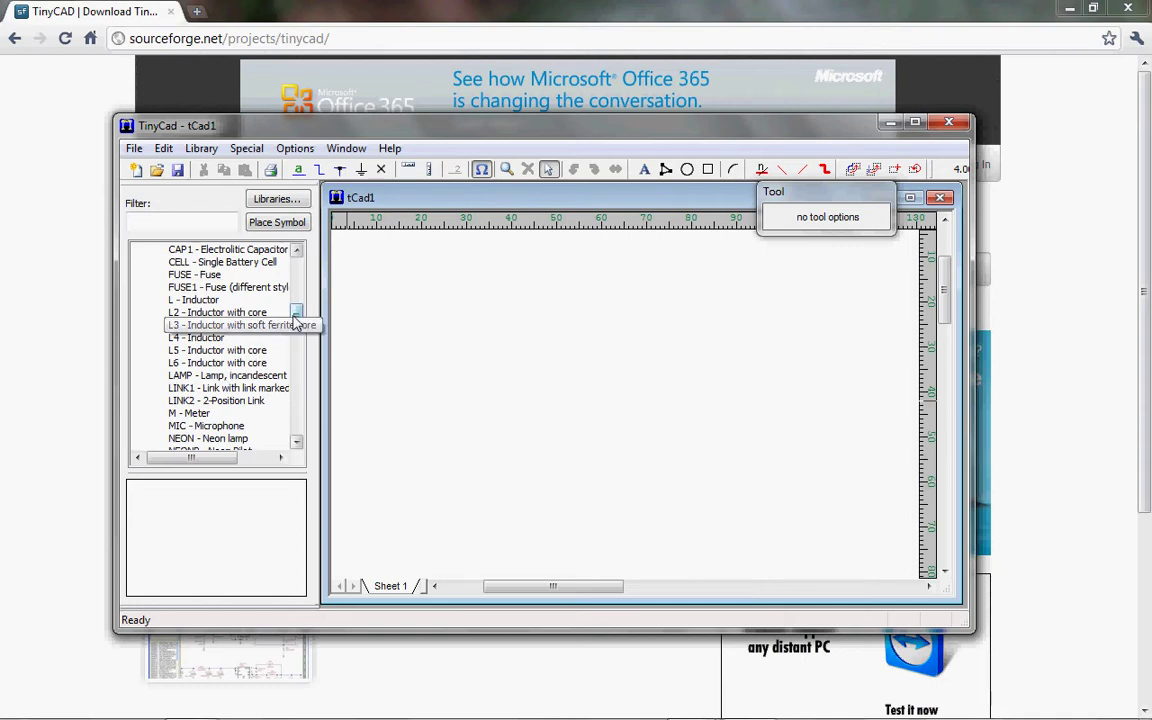
{"action": "left_click_drag", "start_coordinate": [296, 318], "coordinate": [297, 345]}
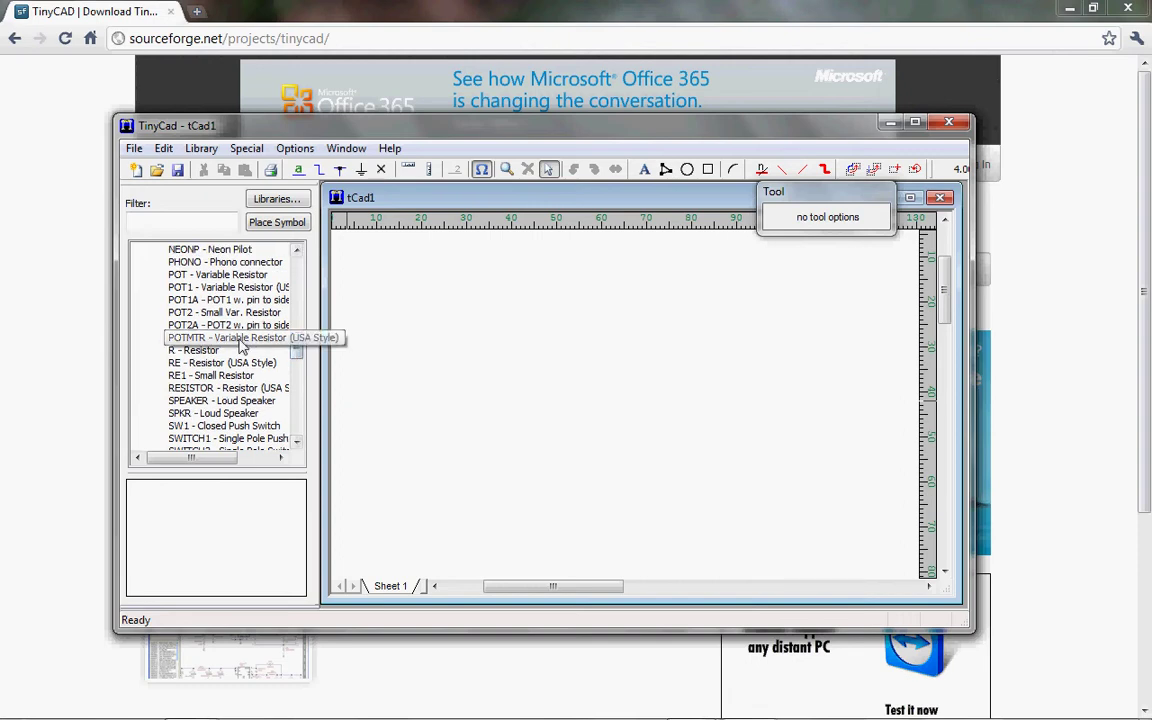
{"action": "left_click_drag", "start_coordinate": [298, 348], "coordinate": [302, 302]}
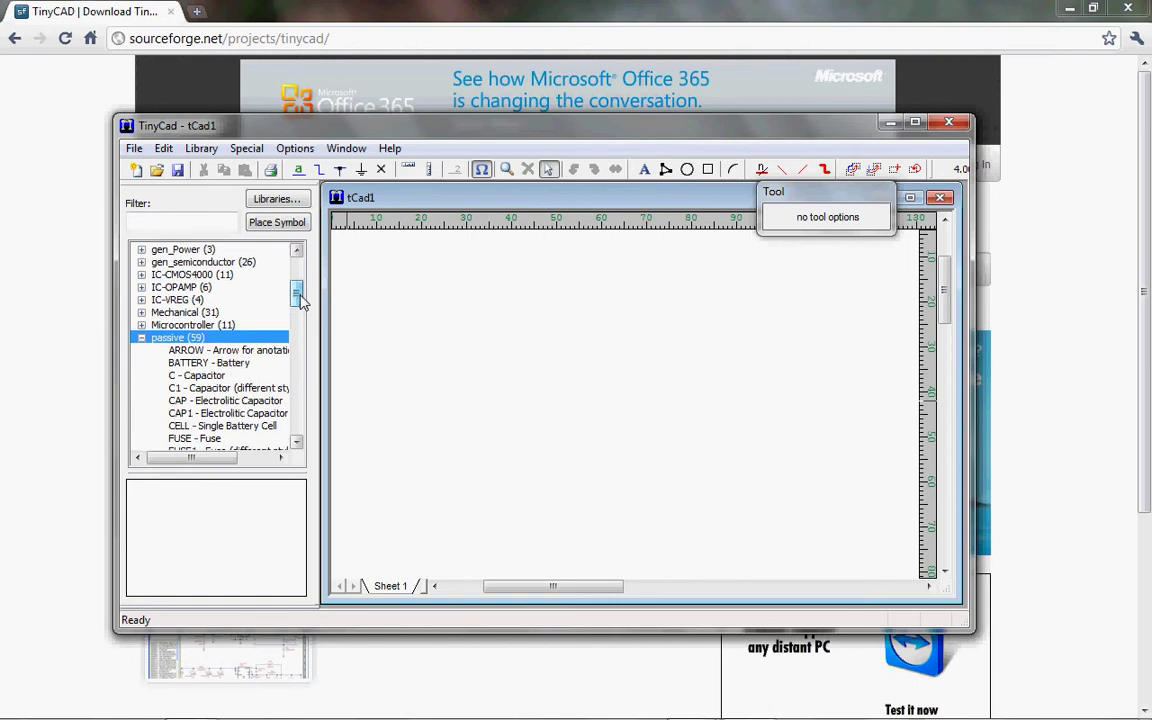
Place a BATTERY symbol in the upper part of the sheet, oriented Right, with its reference and name hidden
{"action": "left_click", "coordinate": [210, 363]}
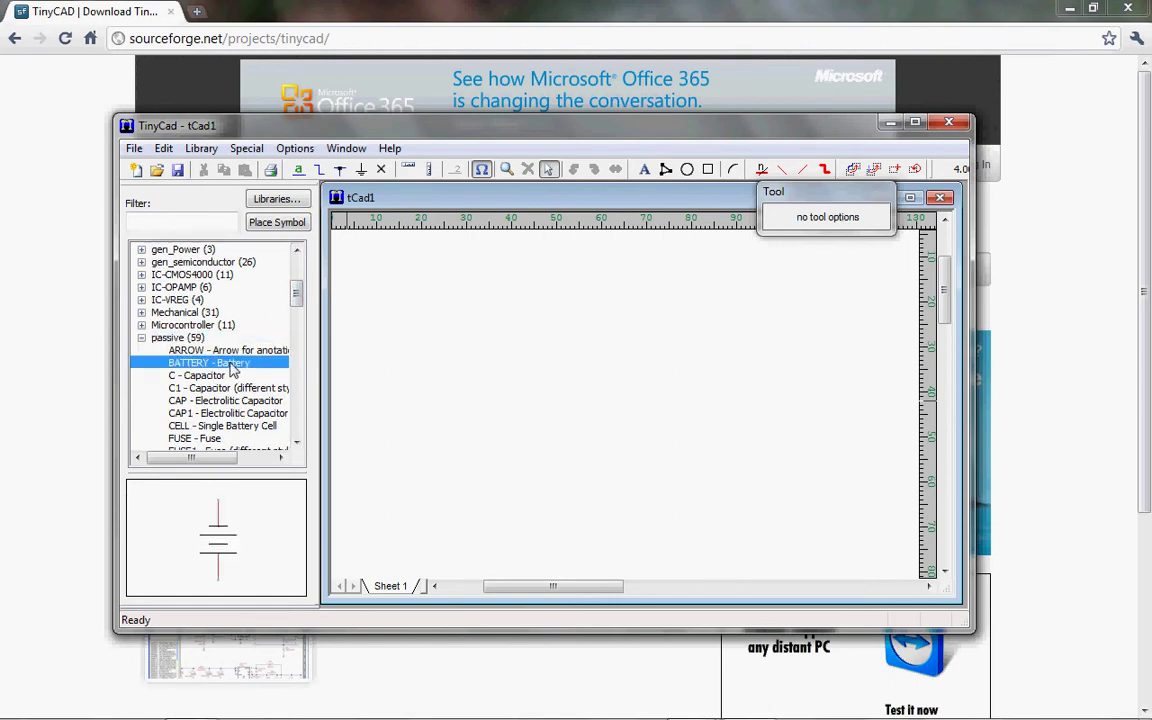
{"action": "left_click", "coordinate": [224, 545]}
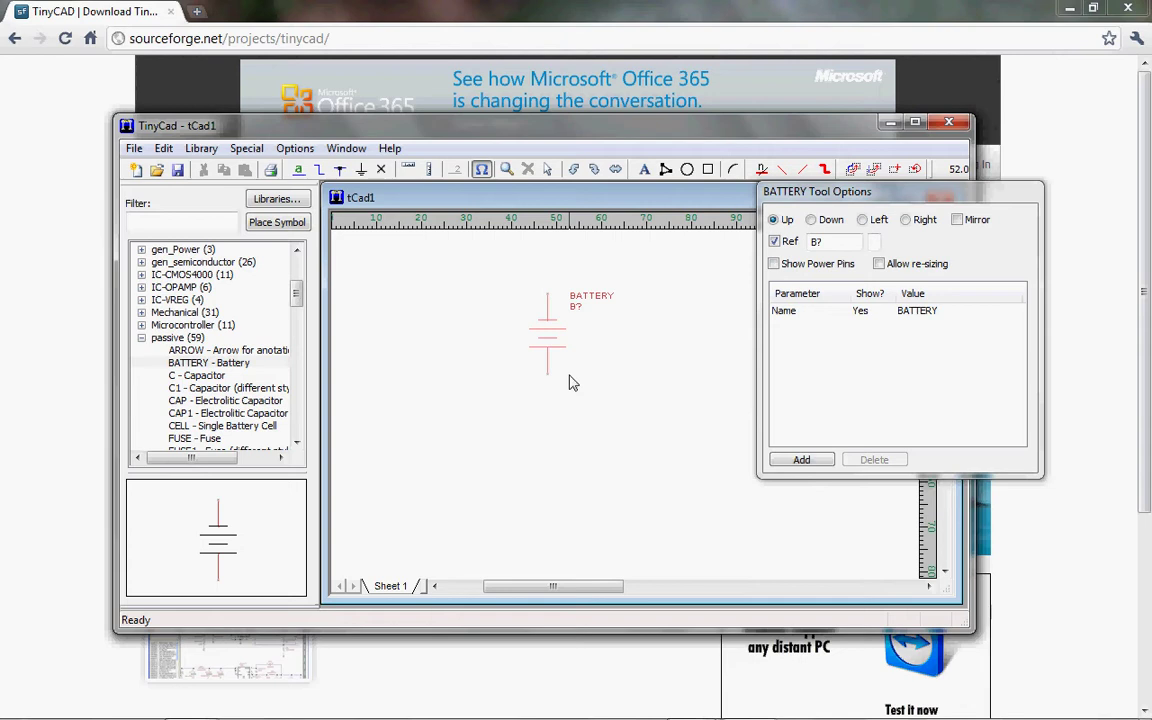
{"action": "left_click", "coordinate": [775, 242]}
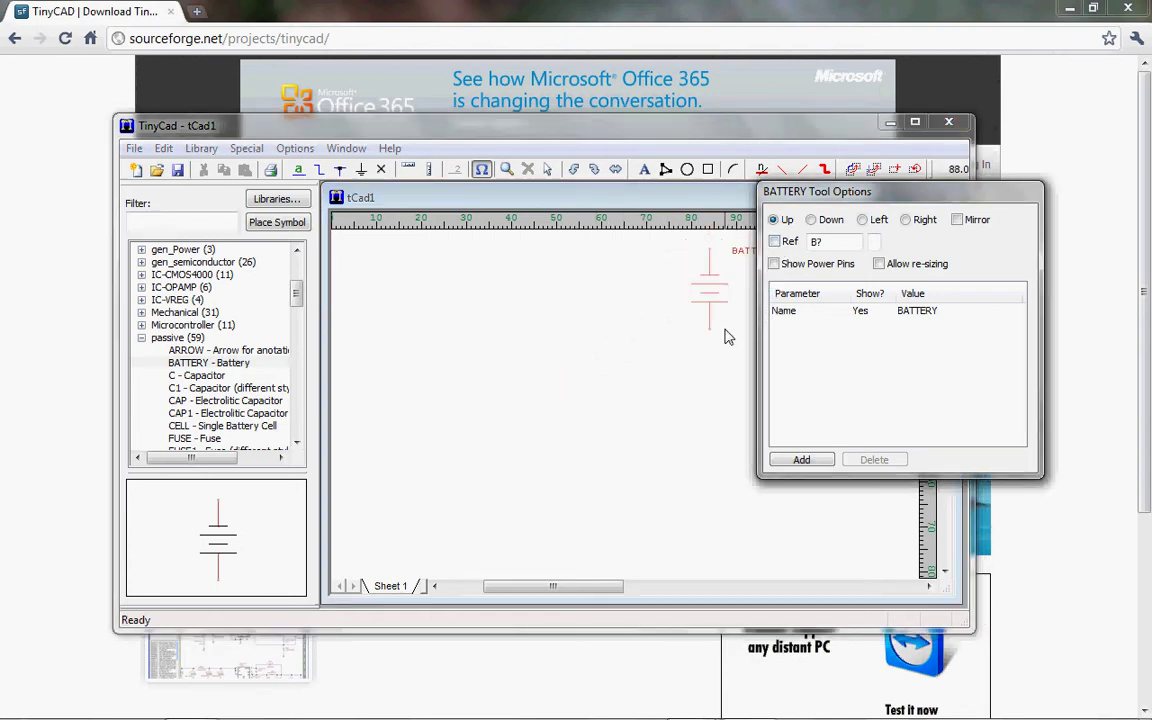
{"action": "left_click", "coordinate": [867, 313]}
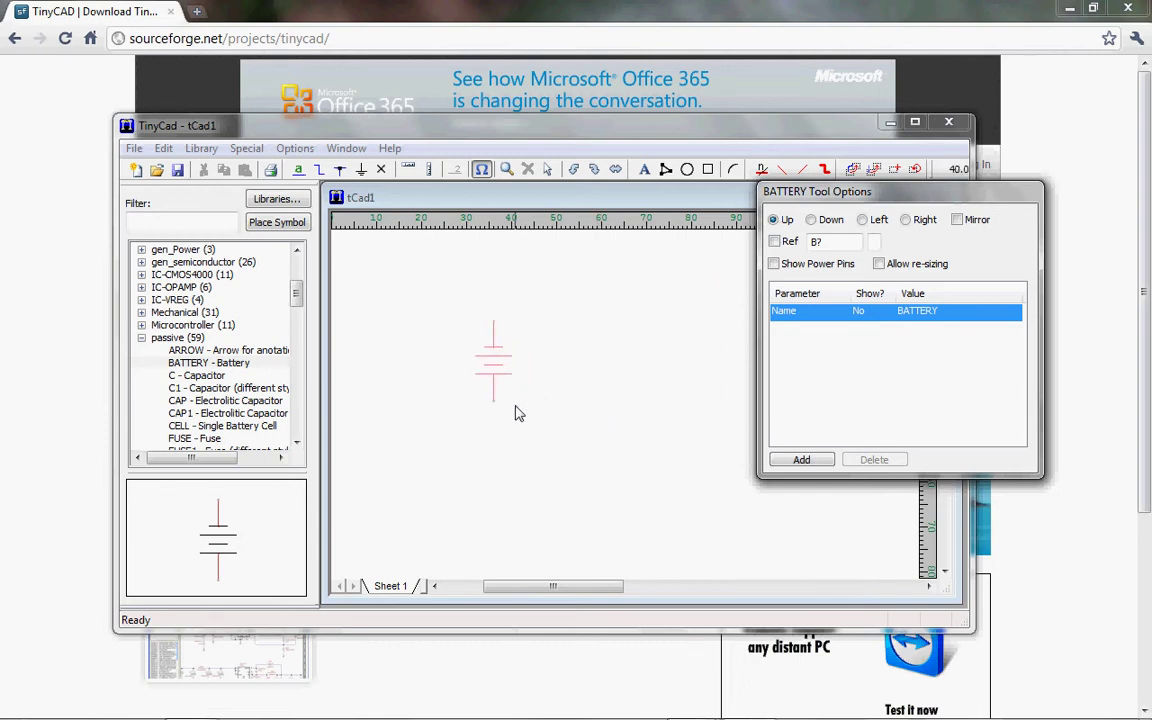
{"action": "left_click", "coordinate": [905, 220]}
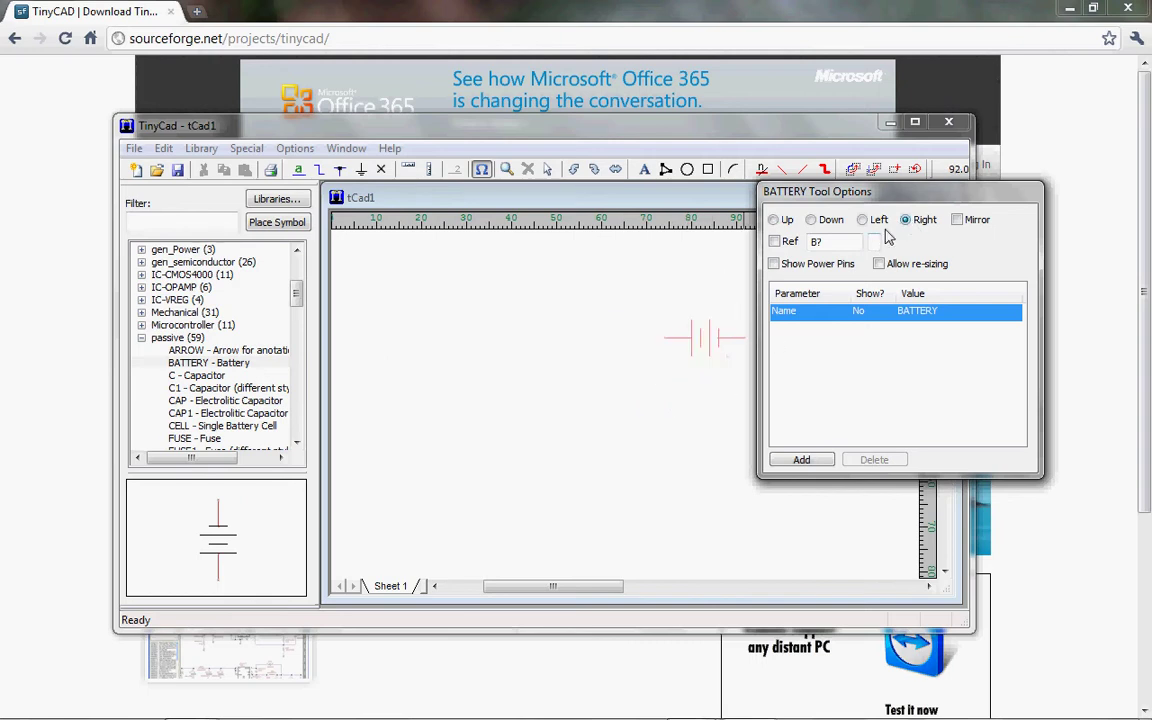
{"action": "left_click", "coordinate": [576, 347]}
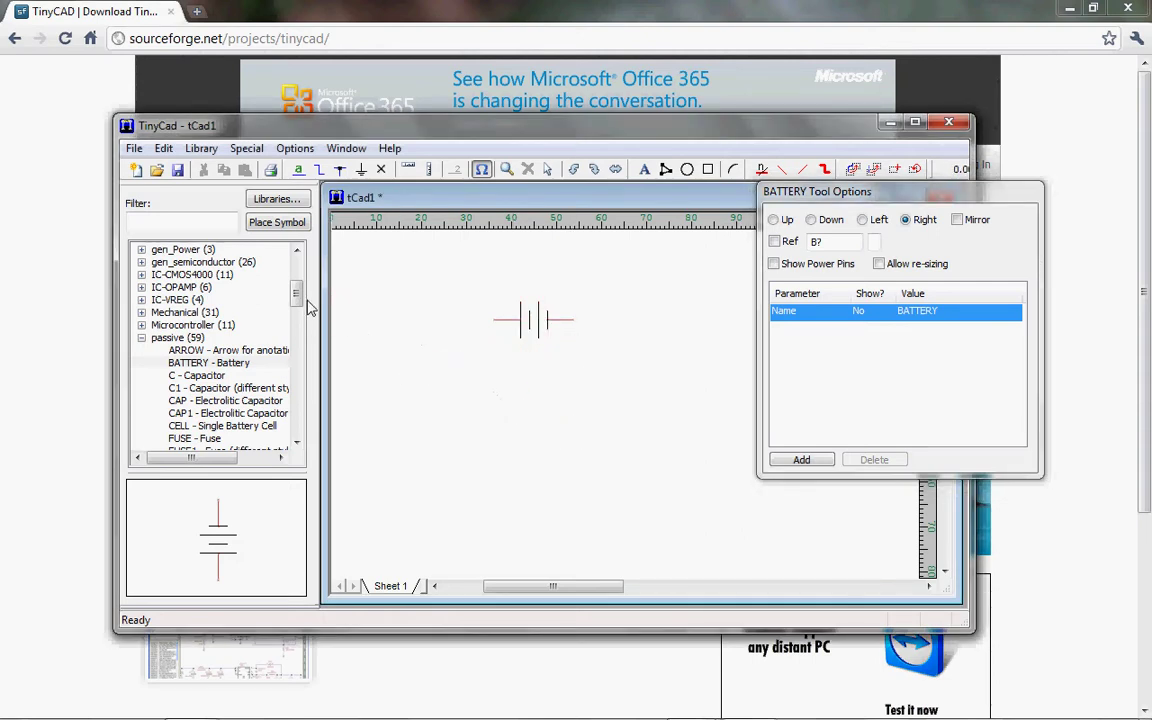
Place an incandescent LAMP symbol directly below the battery in the Up orientation, with its reference and name hidden
{"action": "left_click_drag", "start_coordinate": [297, 298], "coordinate": [297, 327]}
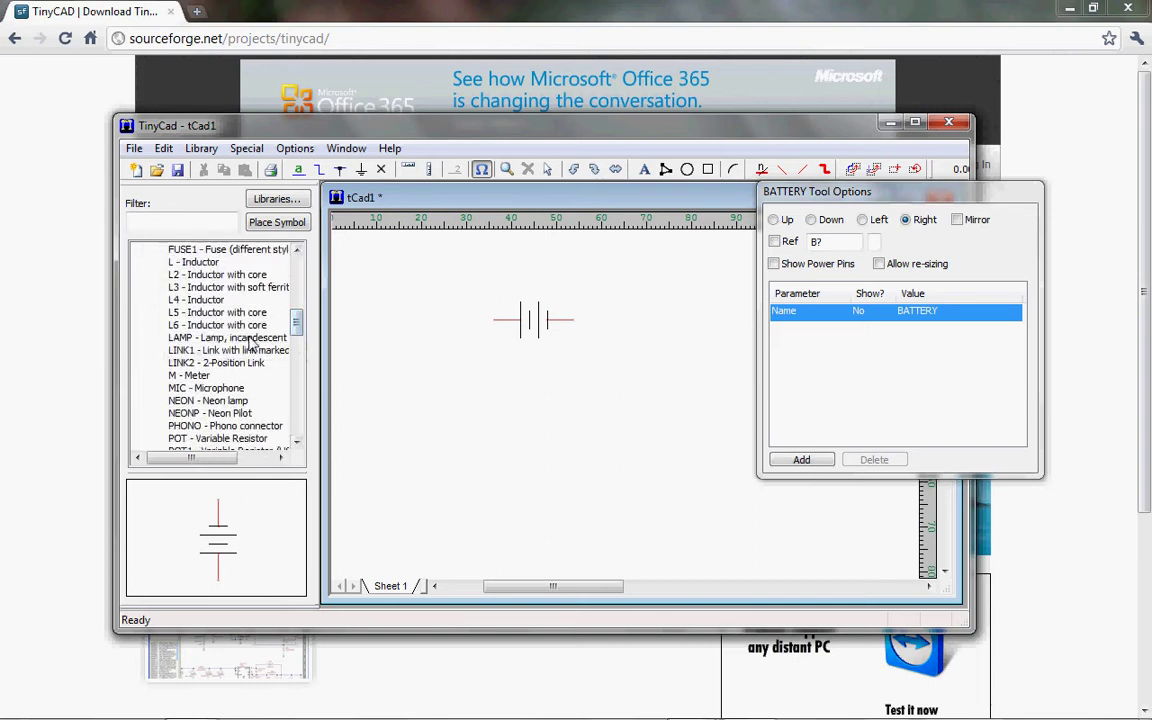
{"action": "left_click", "coordinate": [252, 340]}
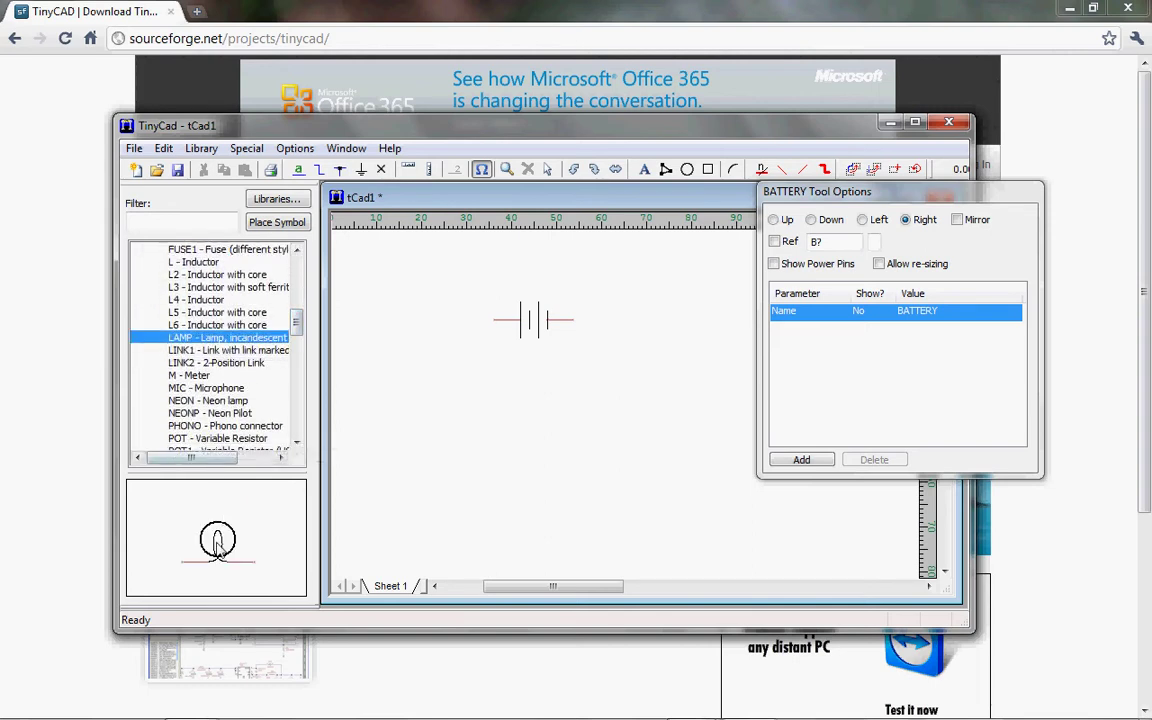
{"action": "left_click", "coordinate": [219, 481]}
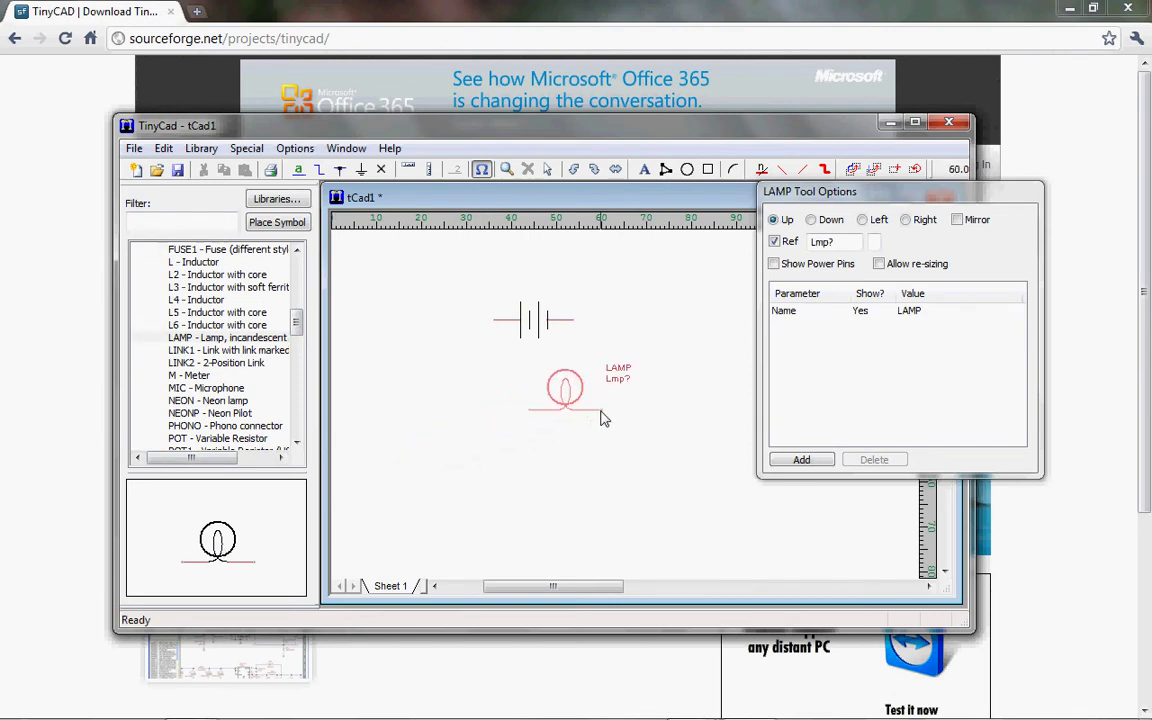
{"action": "left_click", "coordinate": [775, 242]}
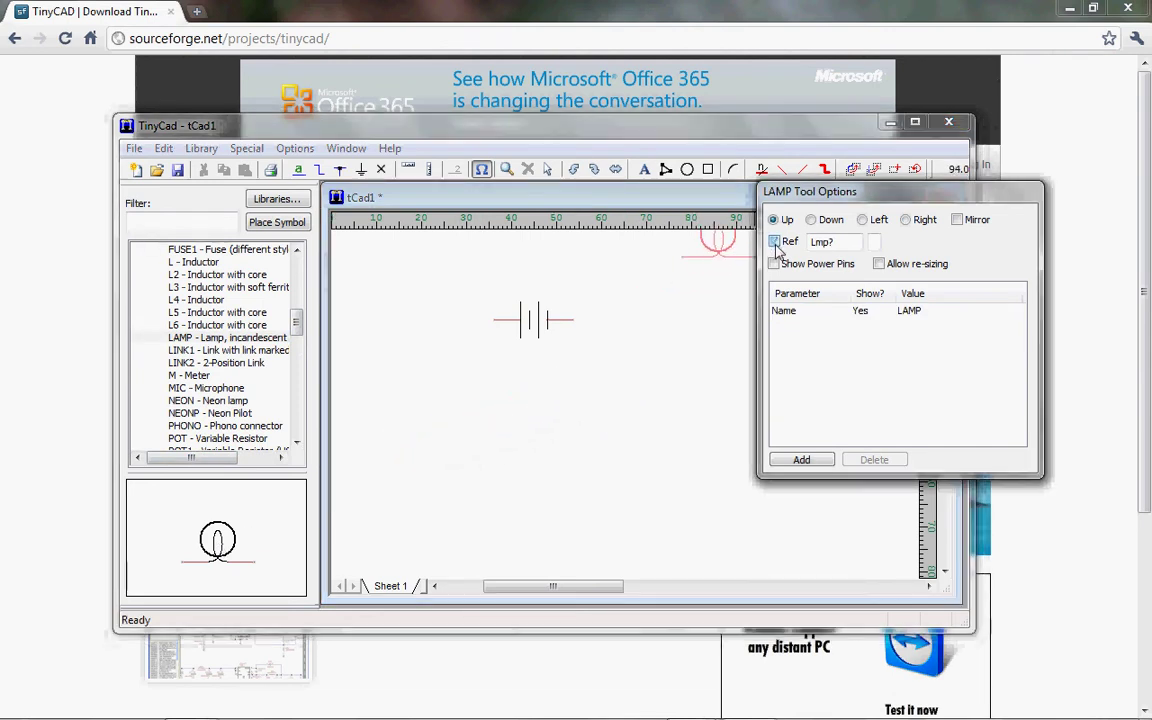
{"action": "left_click", "coordinate": [862, 312]}
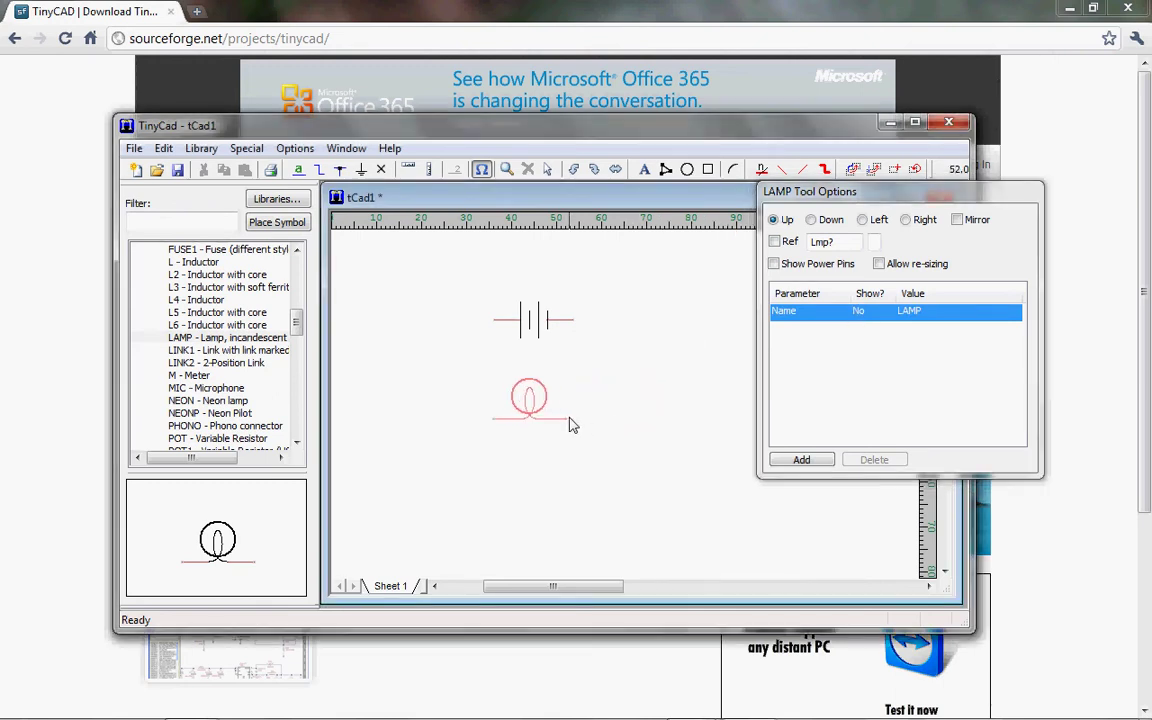
{"action": "left_click", "coordinate": [569, 424]}
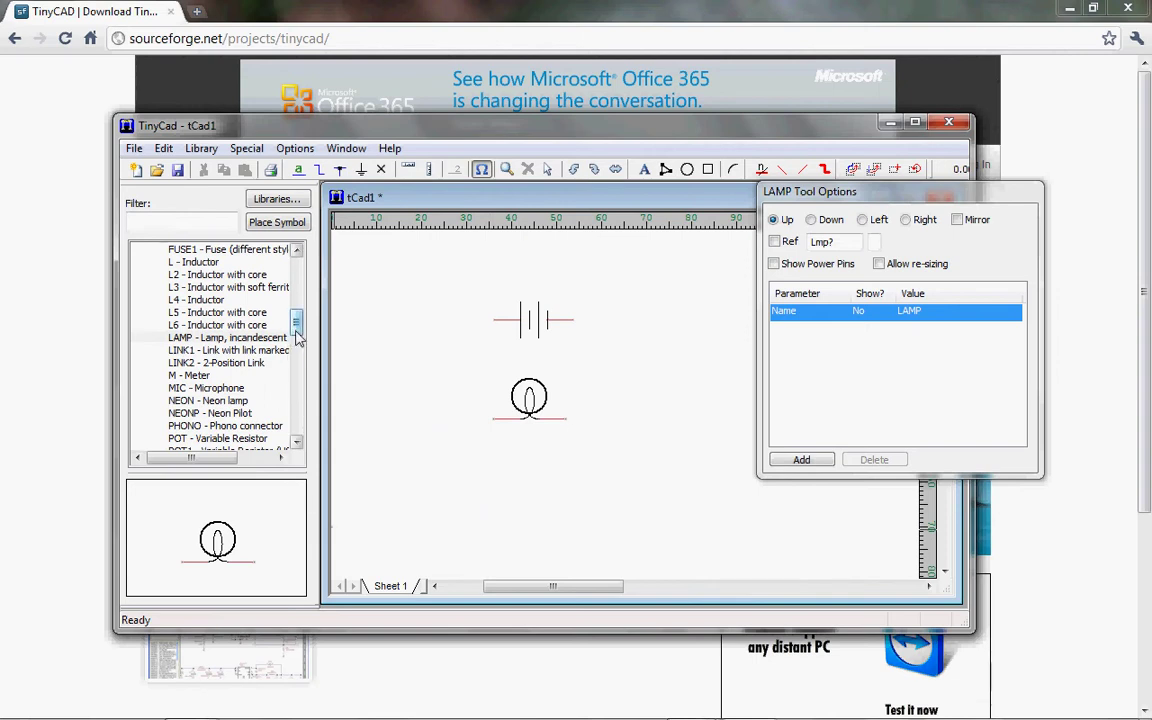
Place an RE resistor (USA Style) below the lamp, oriented Right, with its reference and name hidden
{"action": "left_click_drag", "start_coordinate": [296, 321], "coordinate": [297, 362]}
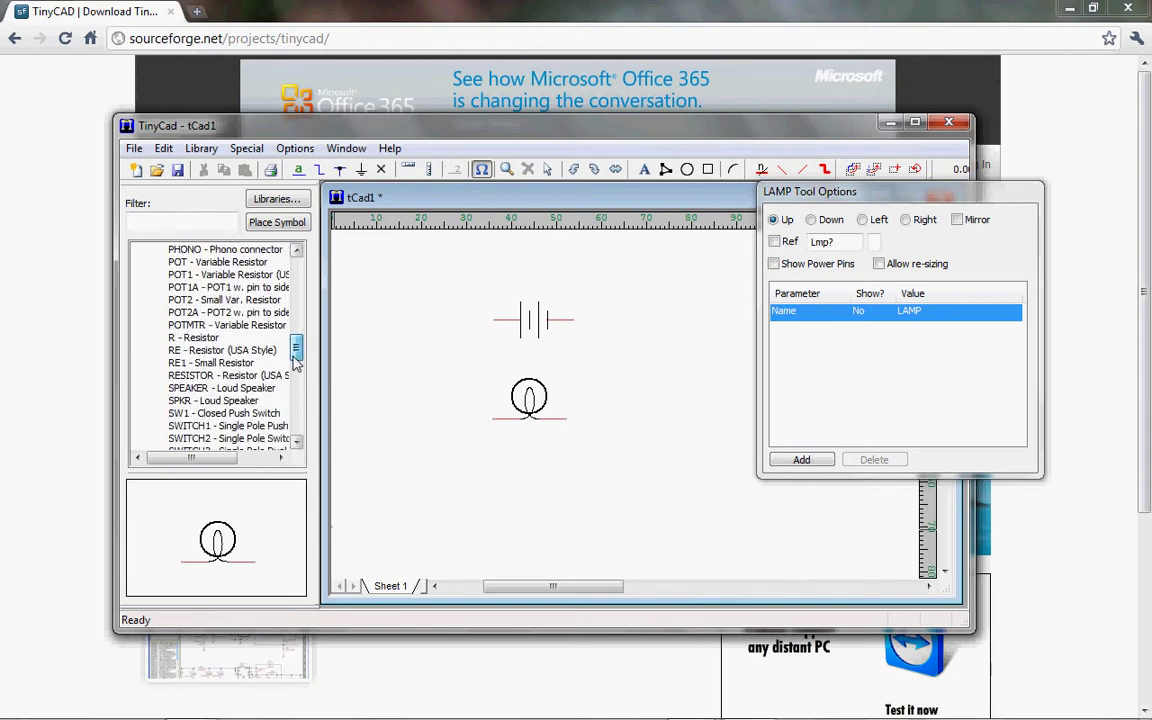
{"action": "left_click", "coordinate": [194, 340]}
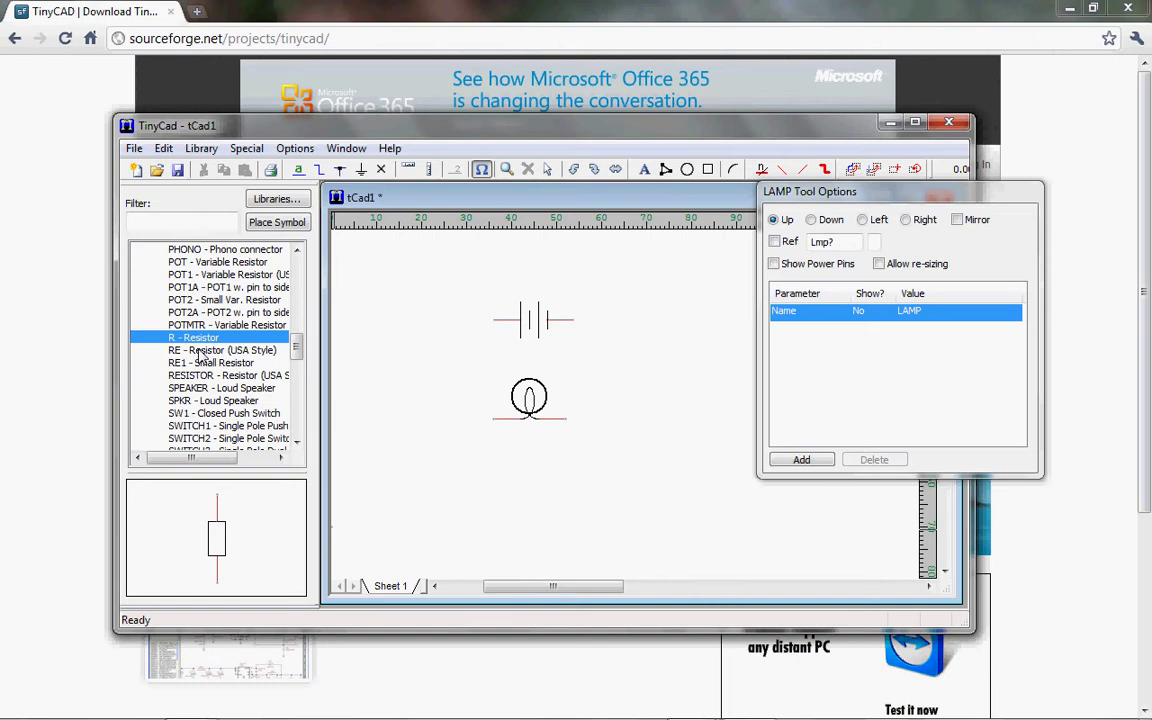
{"action": "left_click", "coordinate": [201, 351]}
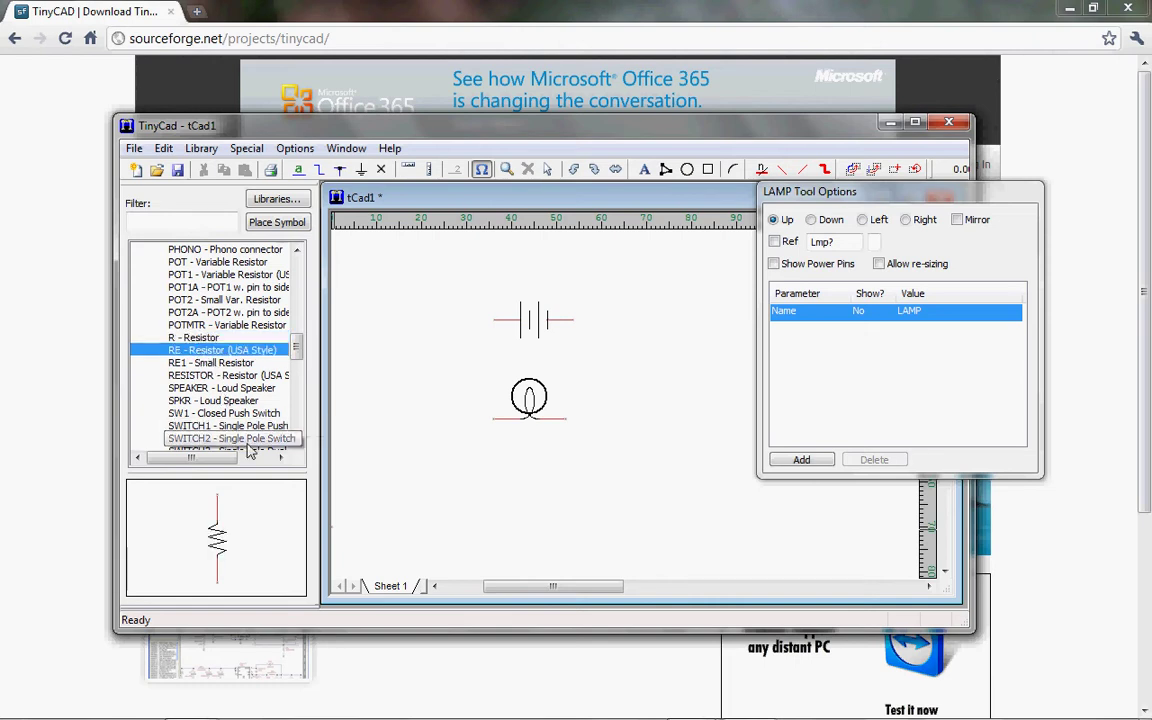
{"action": "left_click", "coordinate": [253, 543]}
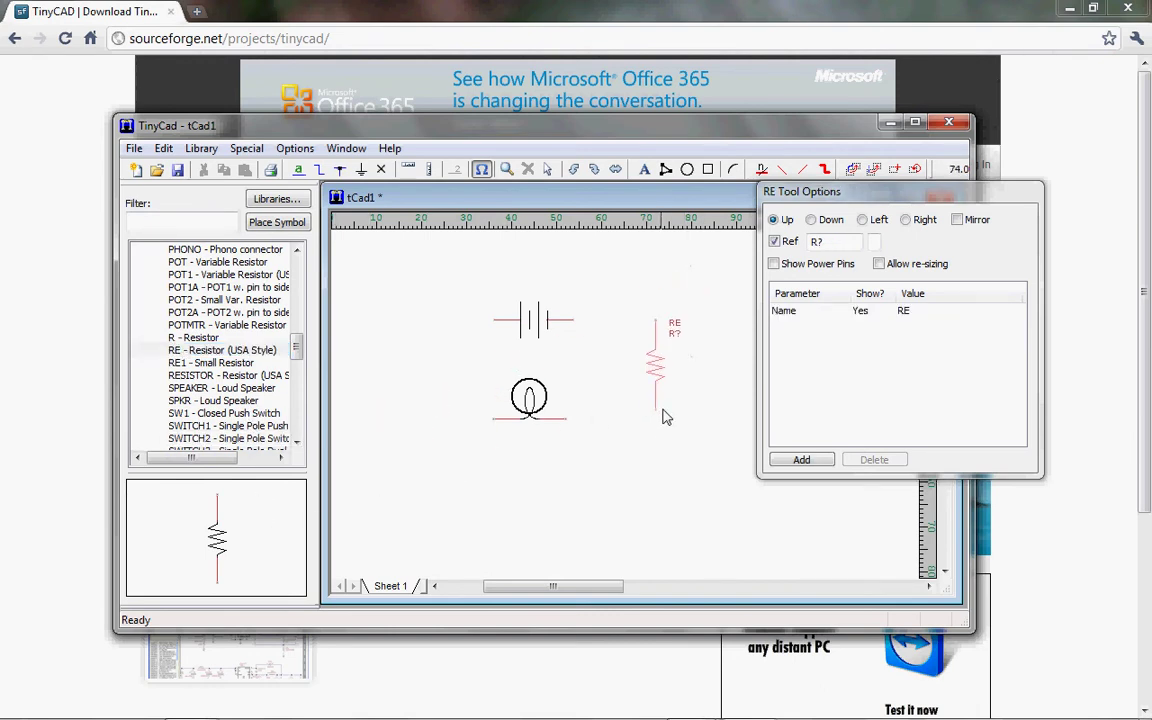
{"action": "left_click", "coordinate": [775, 243]}
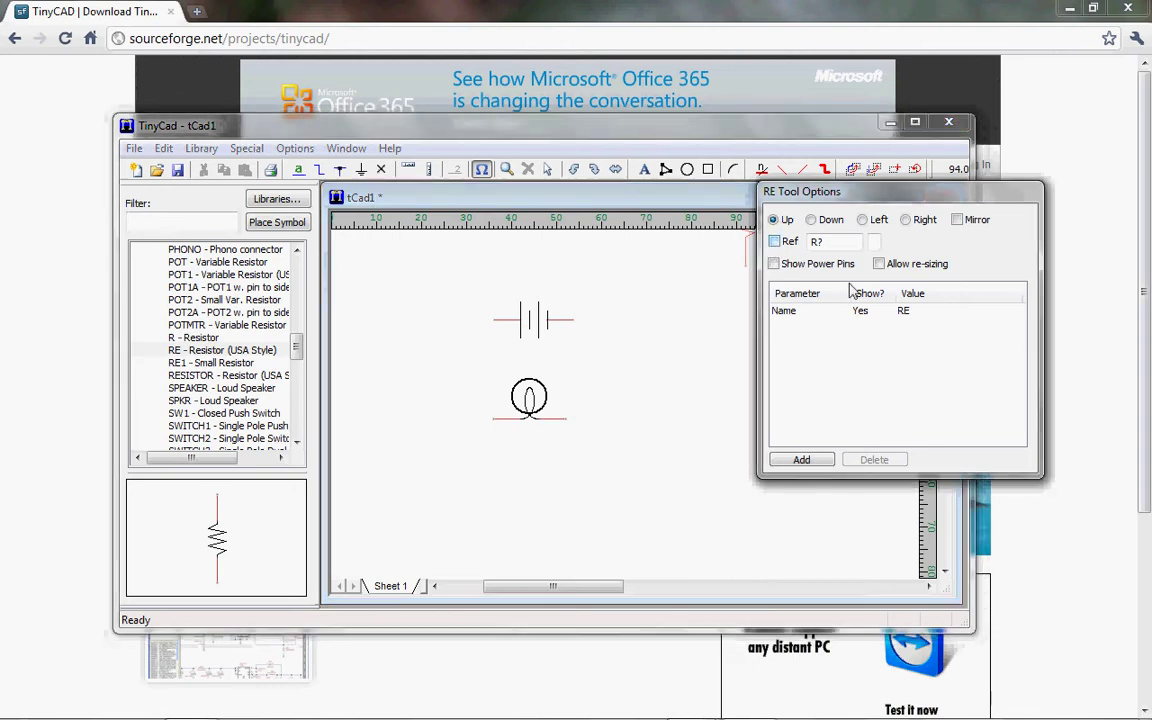
{"action": "left_click", "coordinate": [866, 312]}
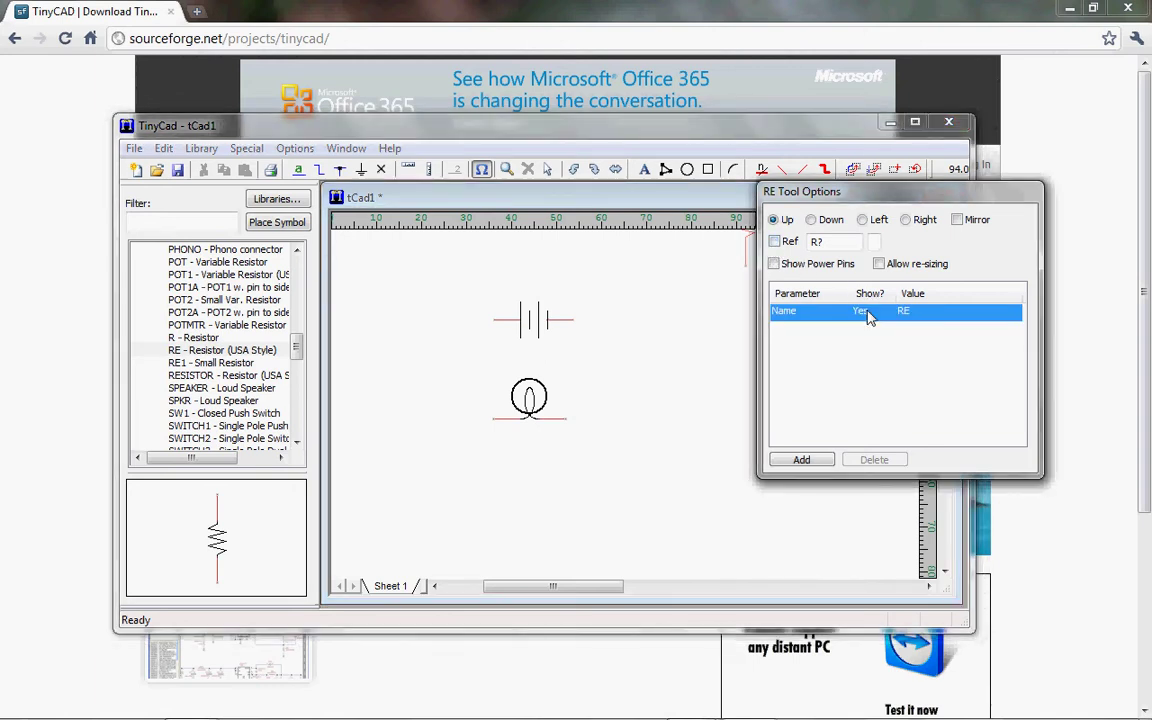
{"action": "left_click", "coordinate": [906, 220]}
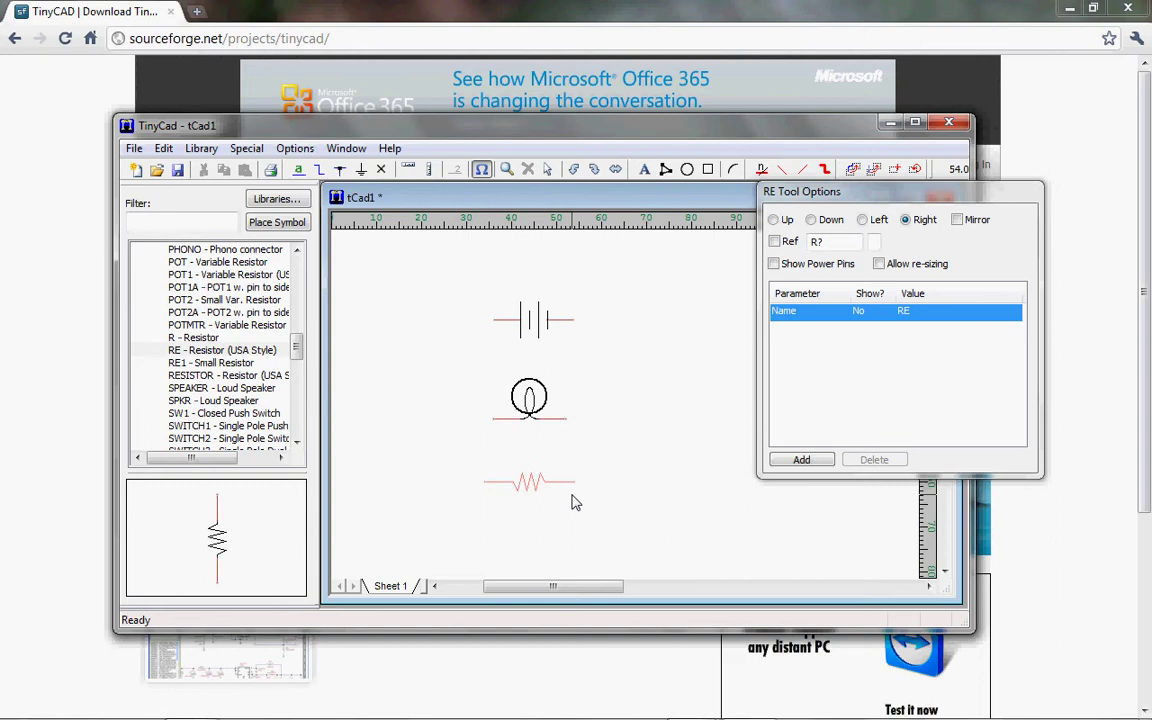
{"action": "left_click", "coordinate": [575, 503]}
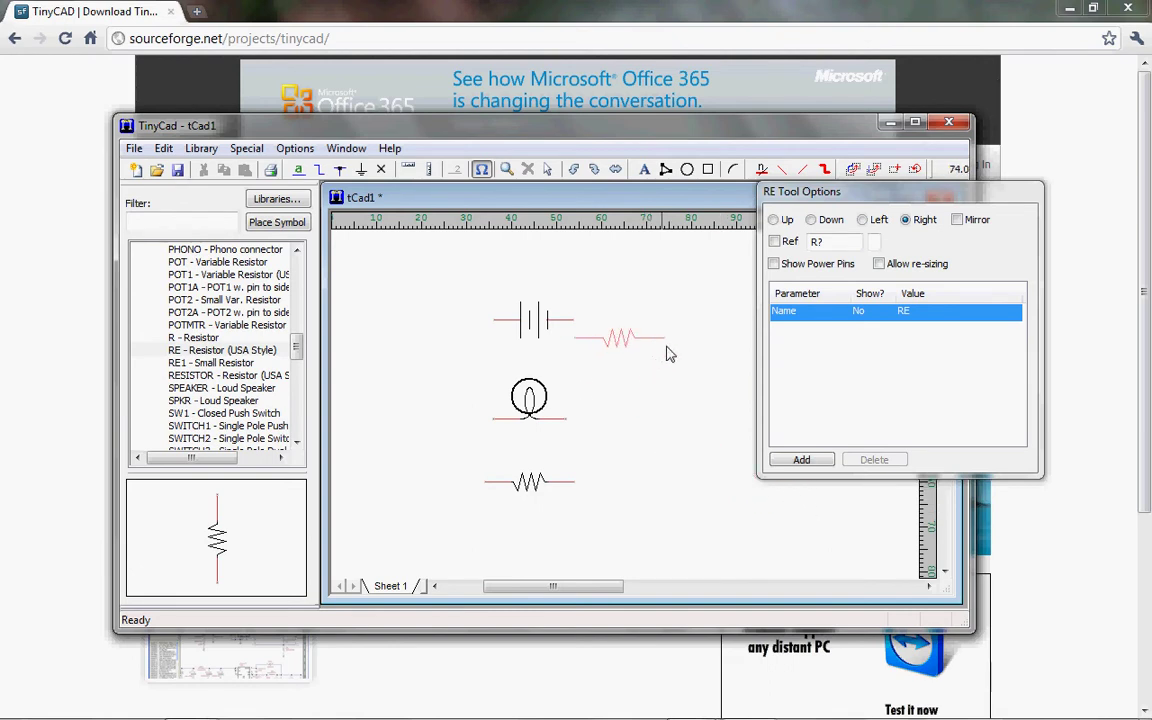
Connect the right ends of the resistor, lamp and battery with a vertical 90° wire
{"action": "left_click", "coordinate": [321, 172]}
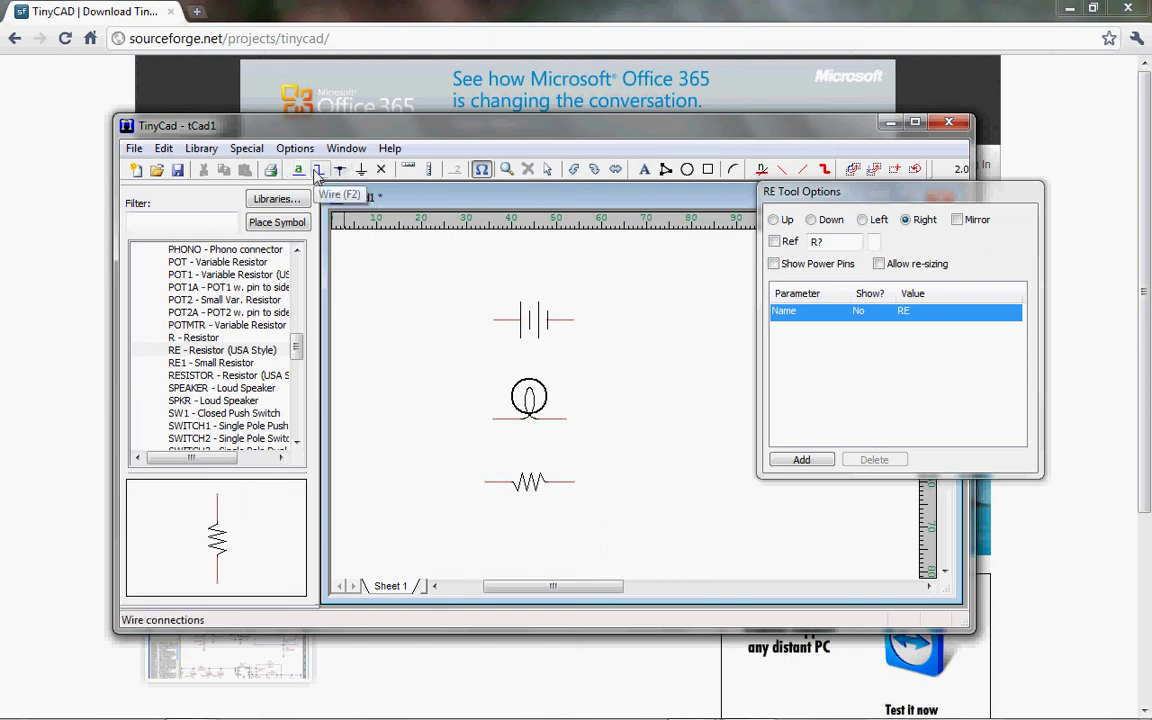
{"action": "left_click", "coordinate": [318, 171]}
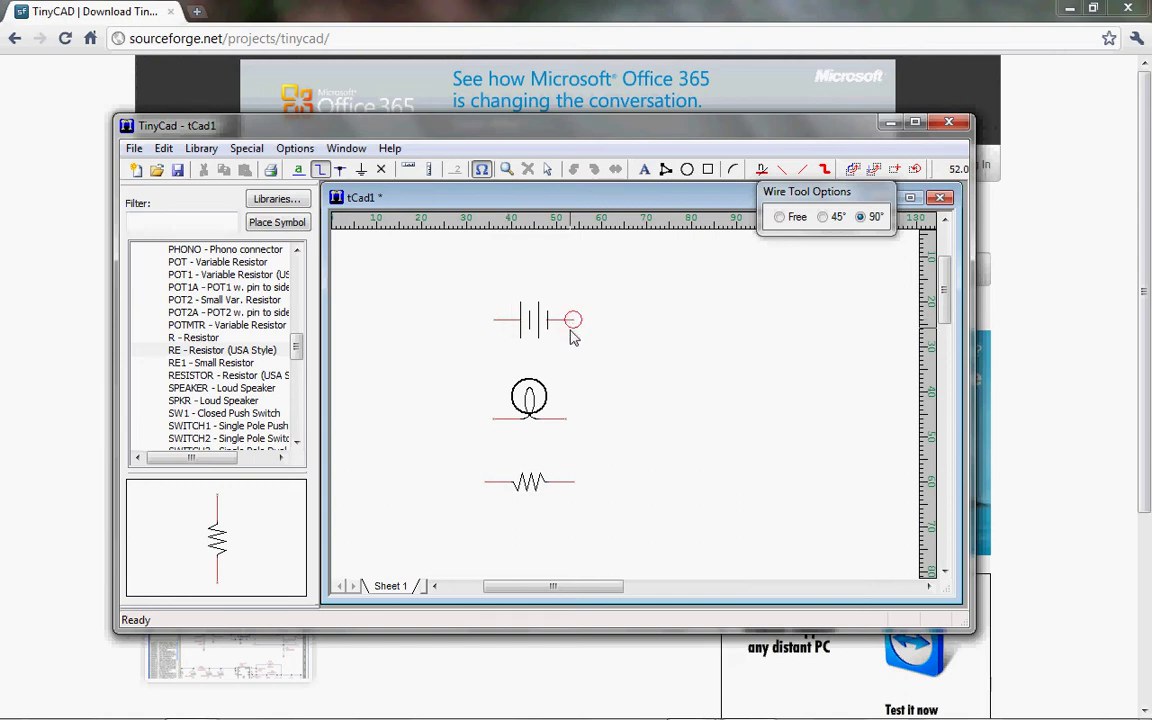
{"action": "left_click", "coordinate": [575, 484]}
{"action": "left_click", "coordinate": [582, 426]}
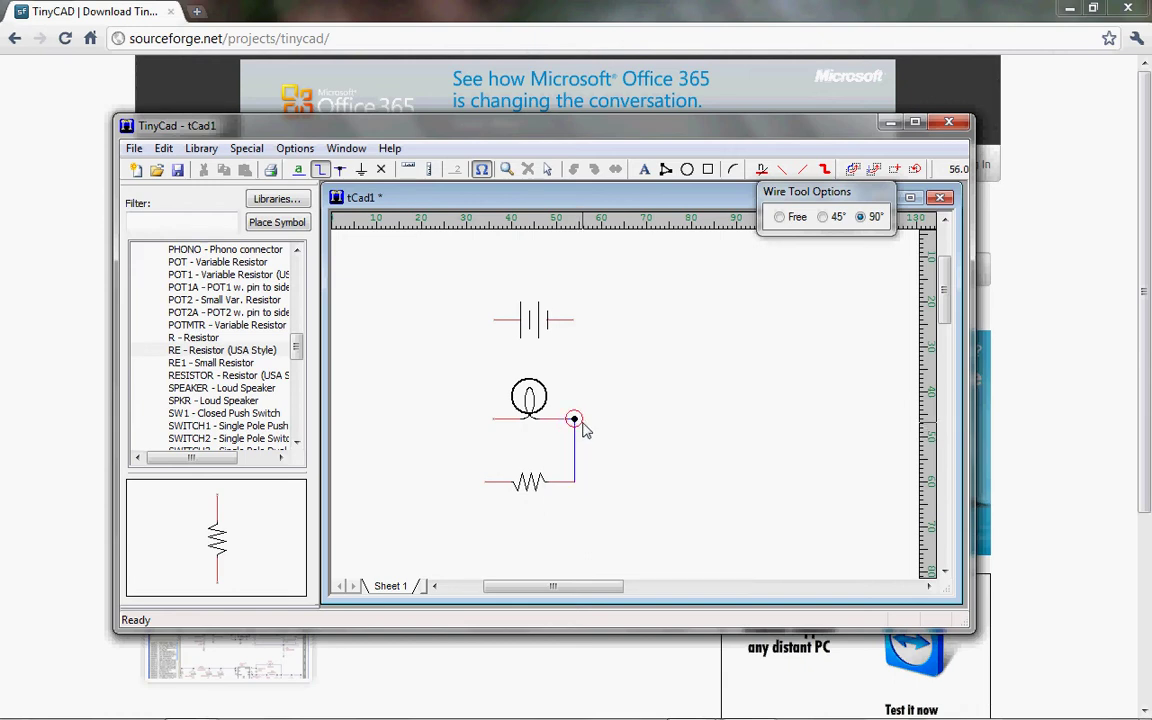
{"action": "left_click", "coordinate": [575, 330]}
Wire the left end of the resistor up through the lamp's left end to the battery
{"action": "left_click", "coordinate": [484, 483]}
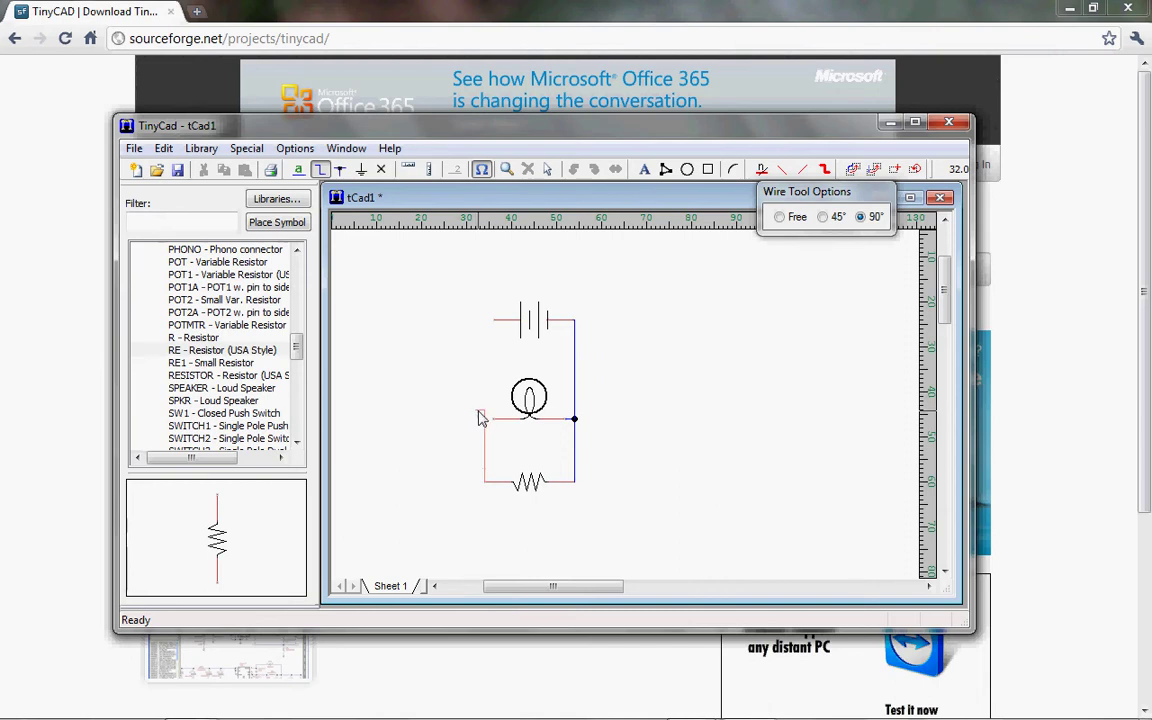
{"action": "left_click", "coordinate": [484, 419]}
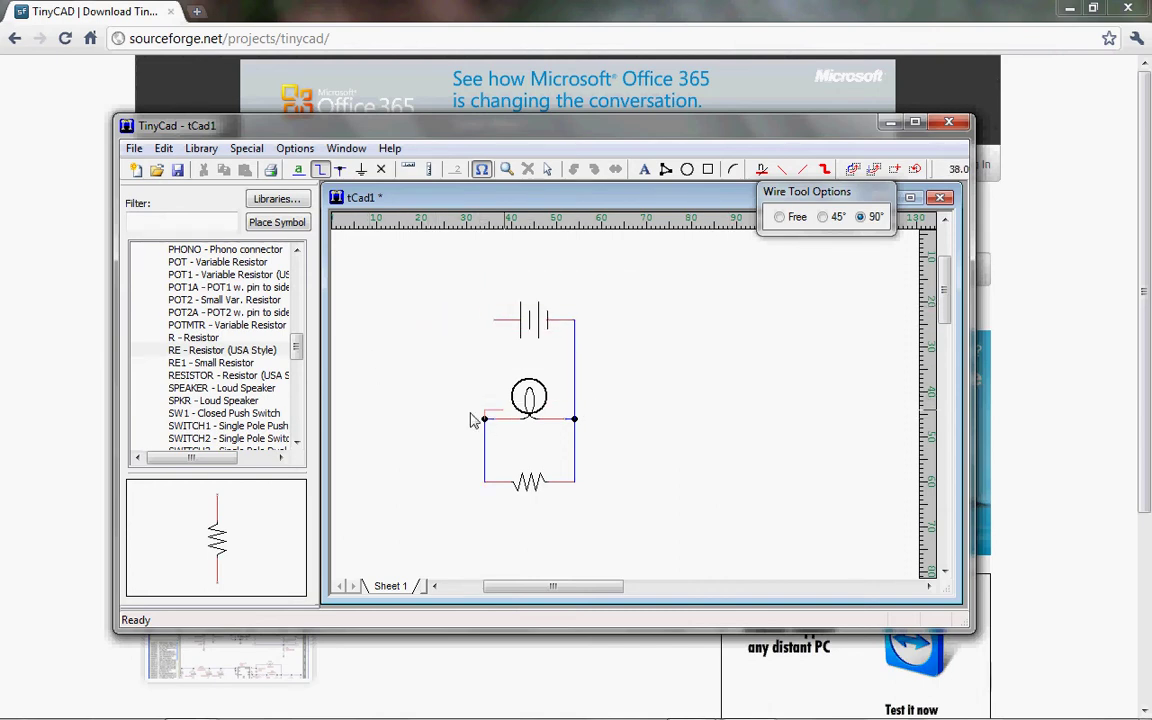
{"action": "left_click", "coordinate": [485, 325]}
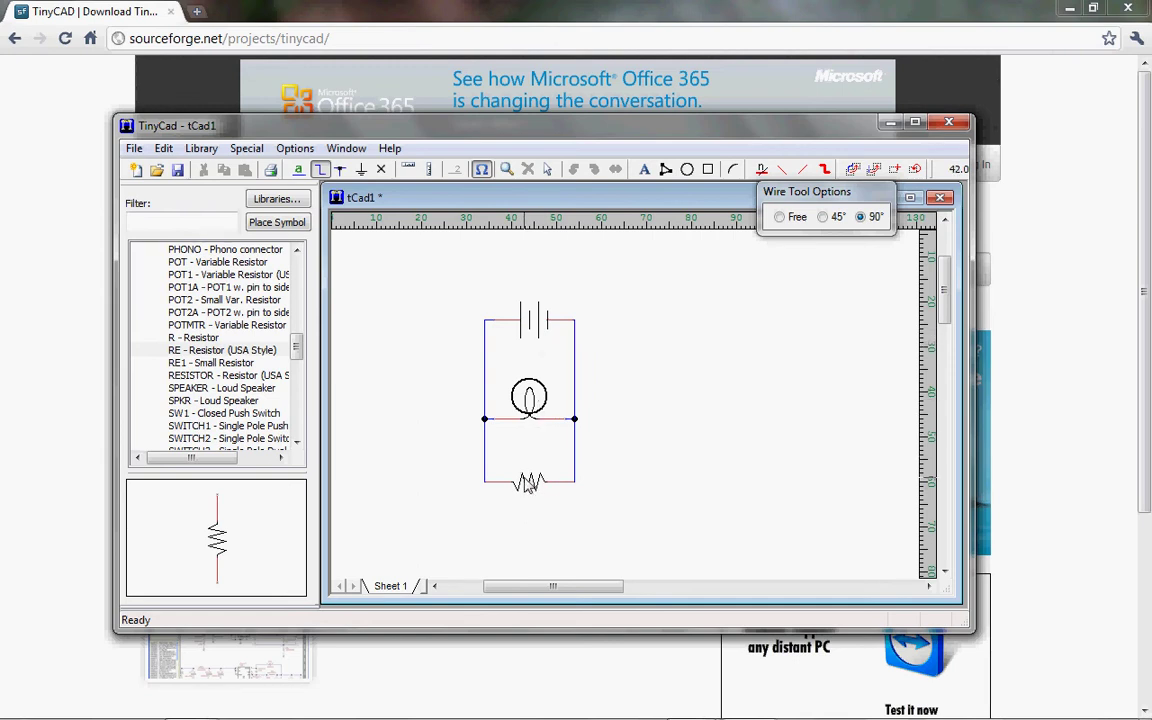
Add a black "5 Ohms" label directly below the resistor, oriented Right
{"action": "left_click", "coordinate": [298, 171]}
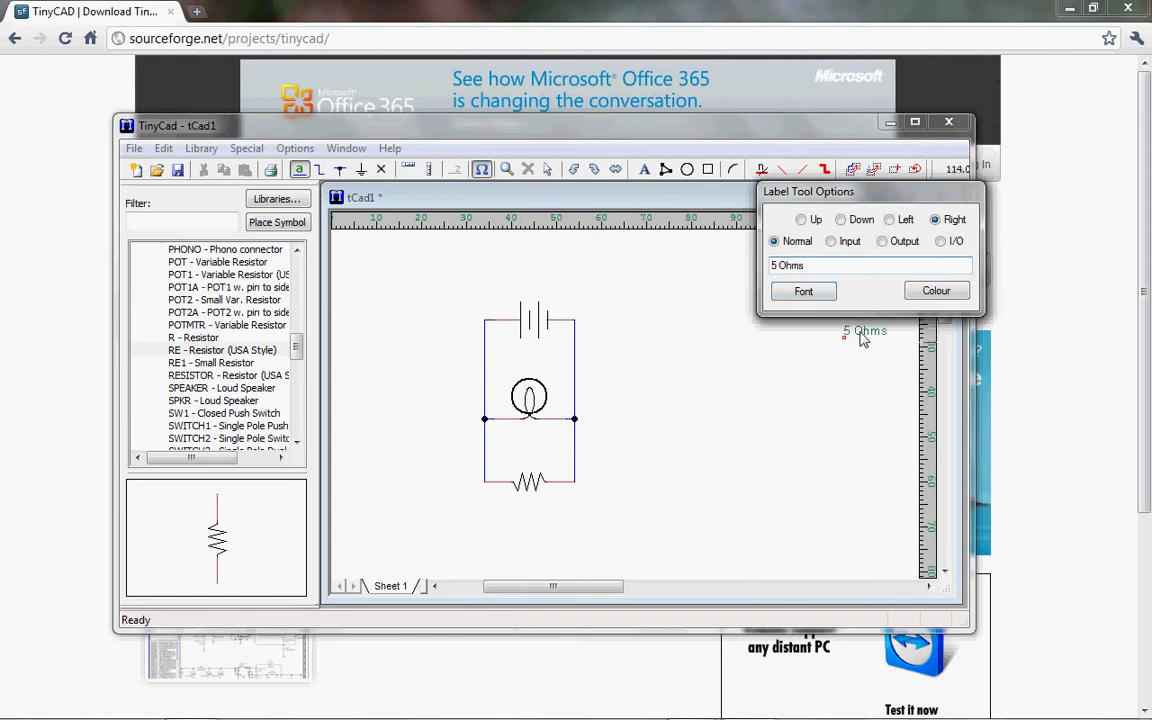
{"action": "left_click", "coordinate": [936, 290]}
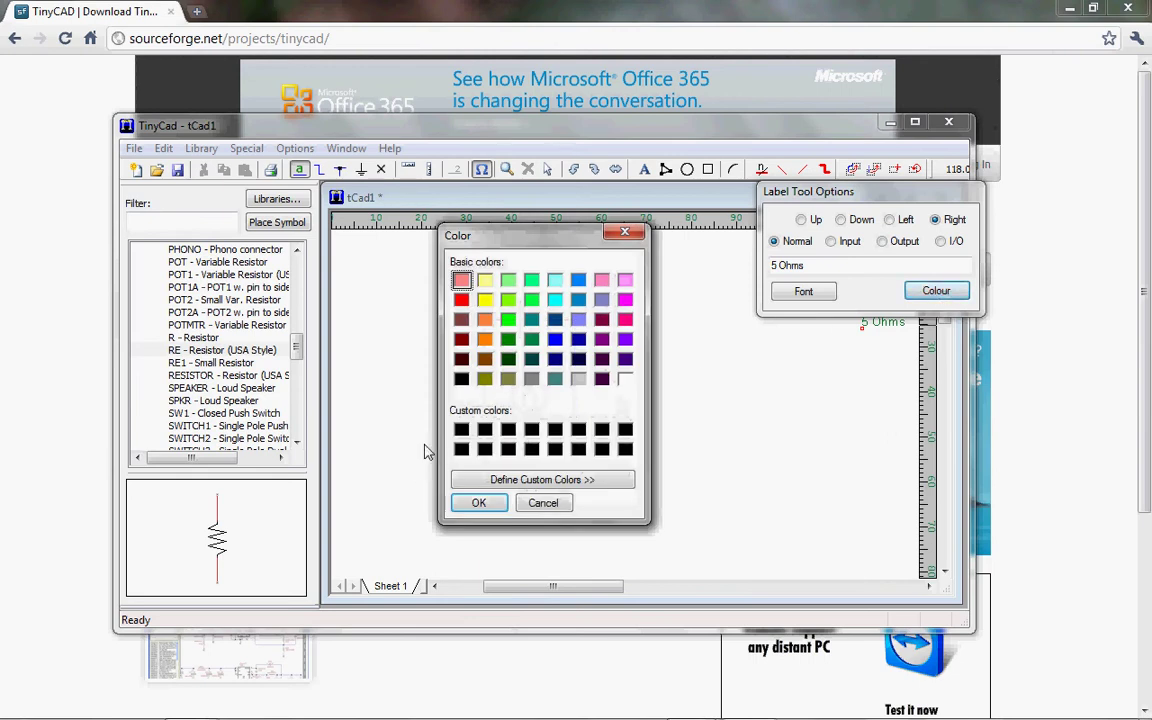
{"action": "left_click", "coordinate": [461, 378]}
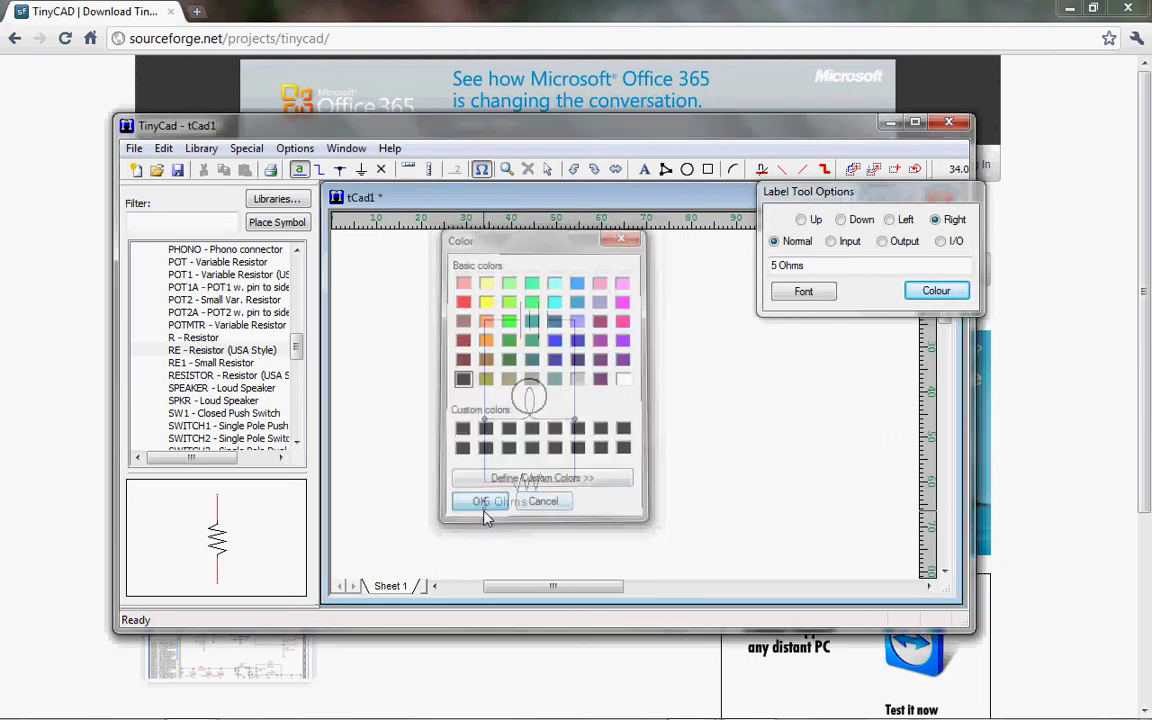
{"action": "left_click", "coordinate": [484, 505]}
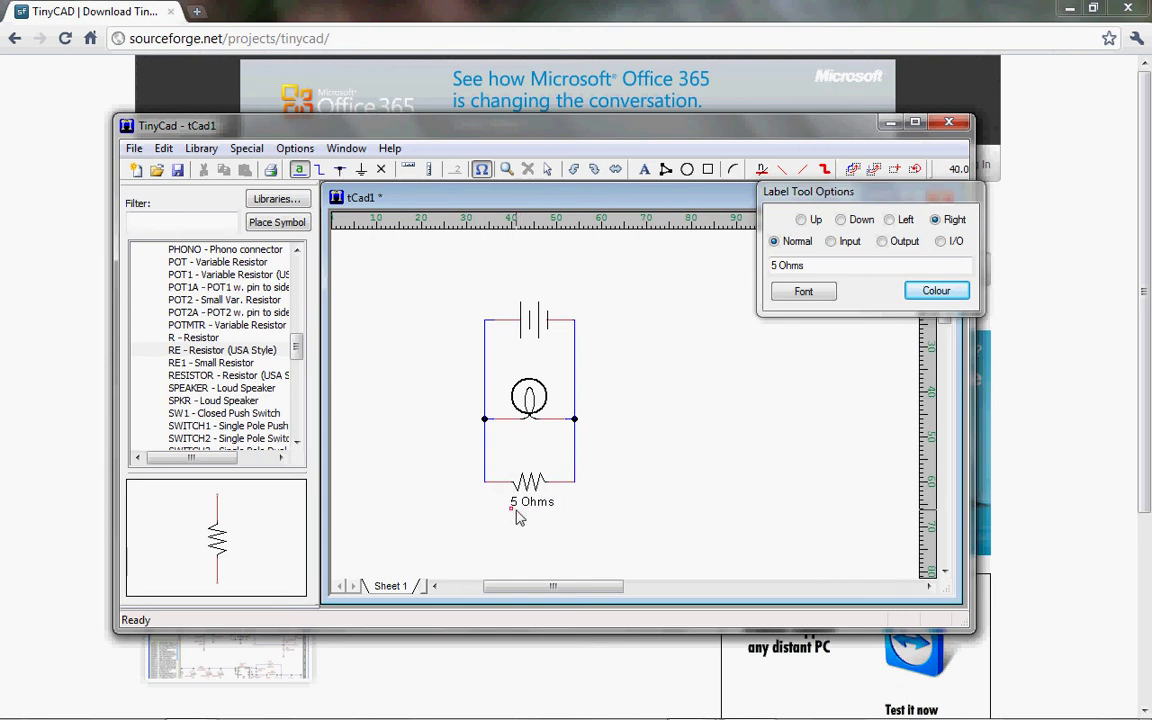
{"action": "left_click", "coordinate": [518, 518]}
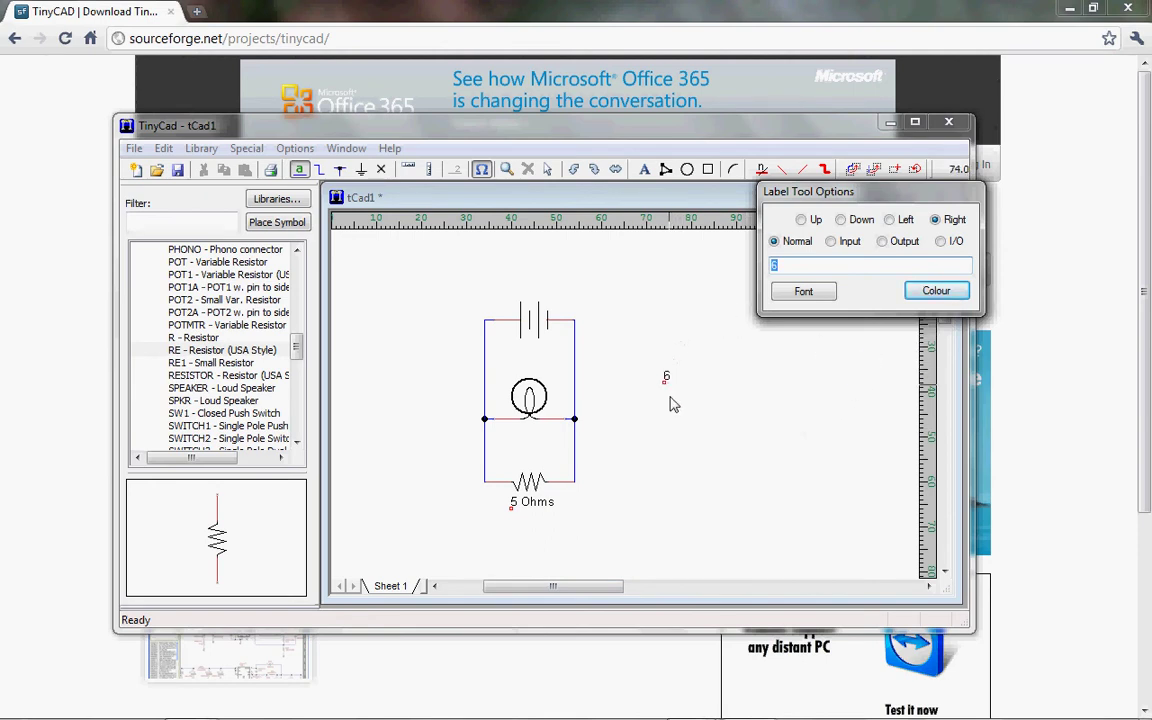
Shift the battery symbol slightly left between its wires and delete the lamp from the middle branch
{"action": "left_click", "coordinate": [549, 172]}
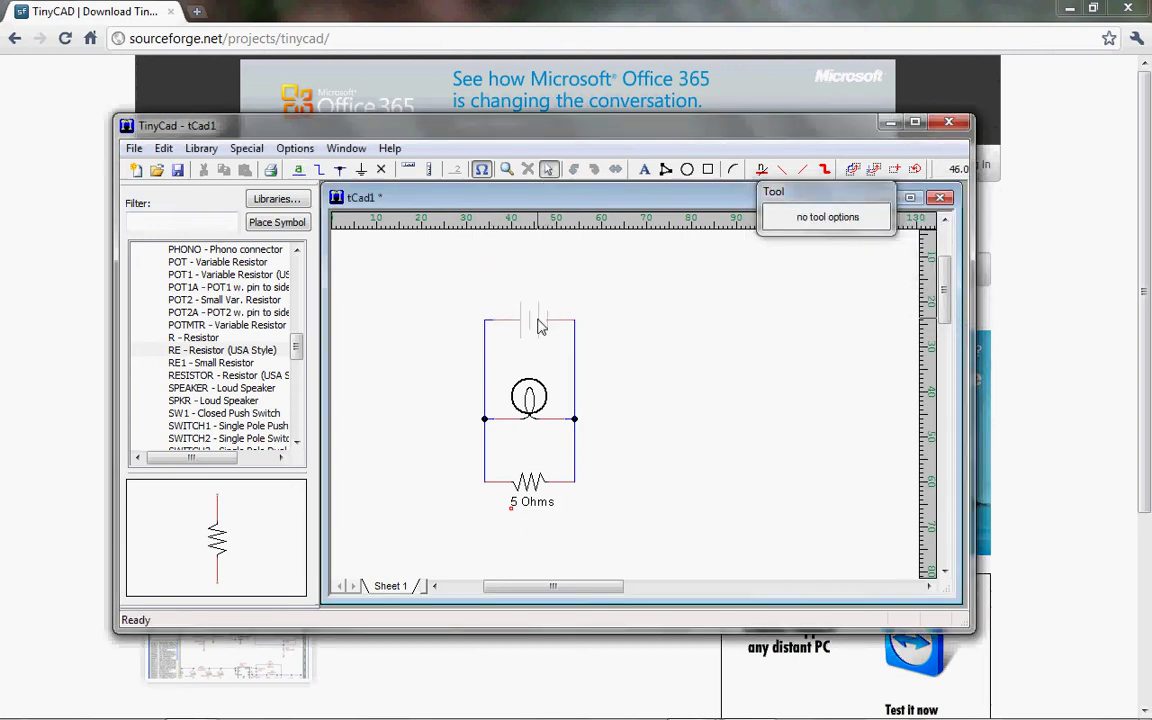
{"action": "mouse_move", "coordinate": [540, 327]}
{"action": "left_mouse_down"}
{"action": "mouse_move", "coordinate": [655, 372]}
{"action": "mouse_move", "coordinate": [742, 497]}
{"action": "mouse_move", "coordinate": [530, 595]}
{"action": "mouse_move", "coordinate": [445, 455]}
{"action": "mouse_move", "coordinate": [530, 285]}
{"action": "mouse_move", "coordinate": [684, 458]}
{"action": "mouse_move", "coordinate": [496, 501]}
{"action": "mouse_move", "coordinate": [536, 330]}
{"action": "left_mouse_up"}
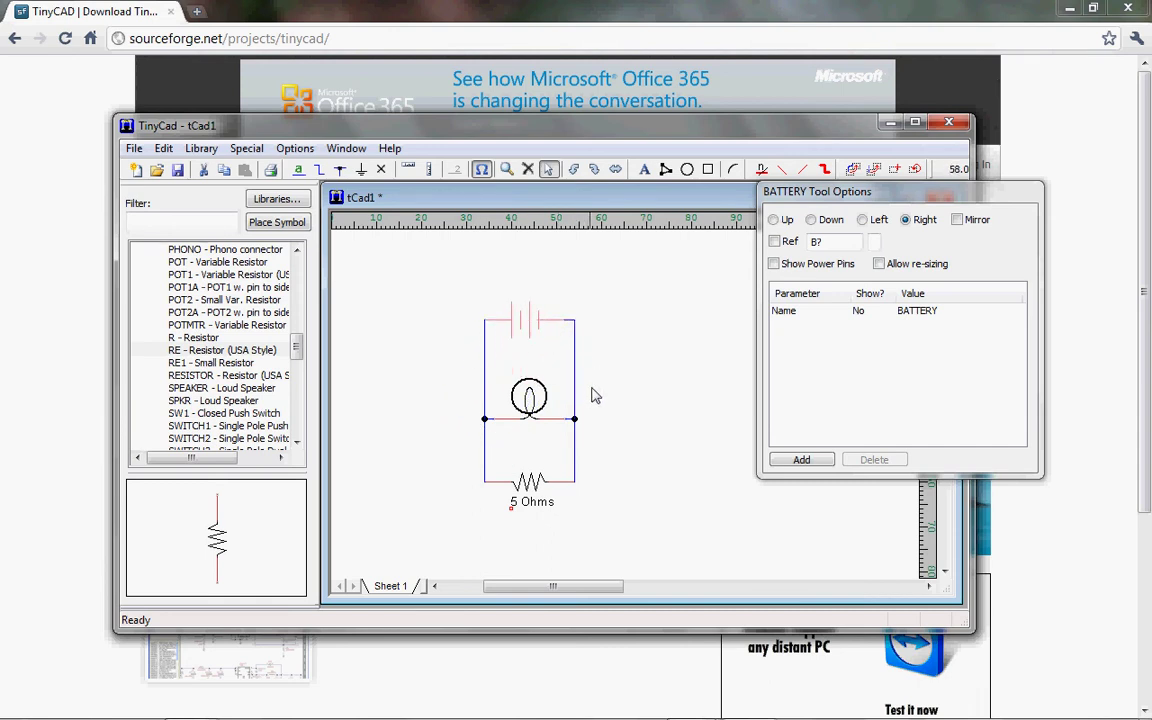
{"action": "left_click", "coordinate": [530, 397]}
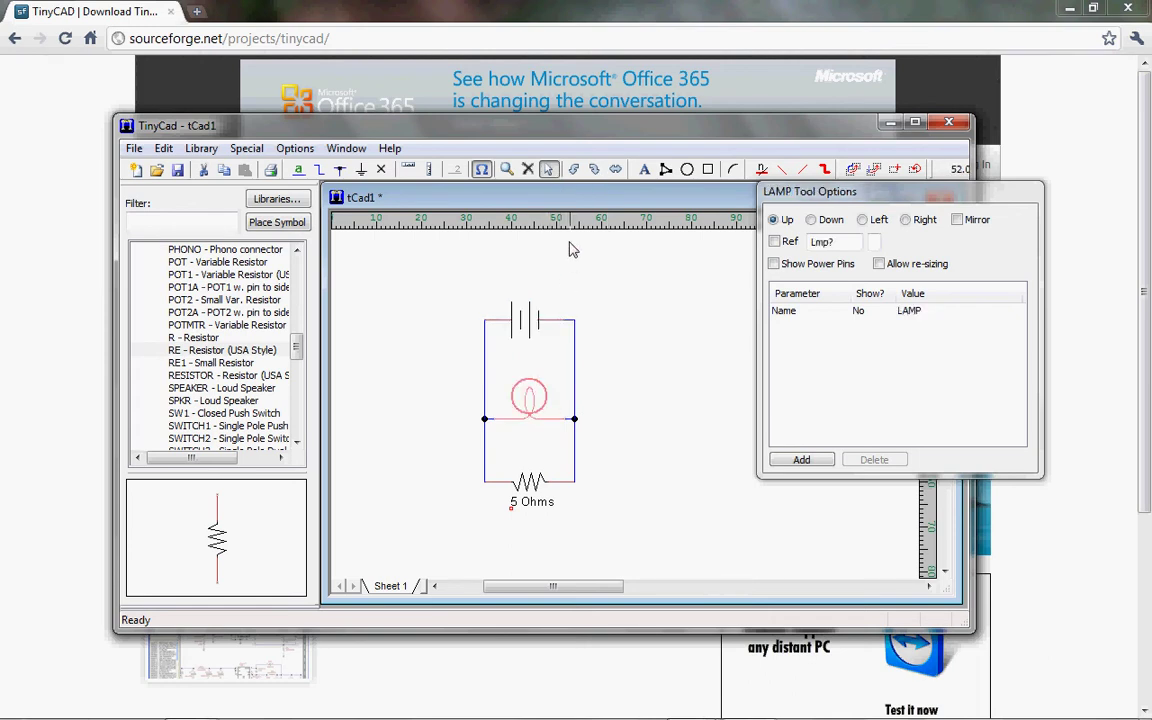
{"action": "left_click", "coordinate": [528, 170]}
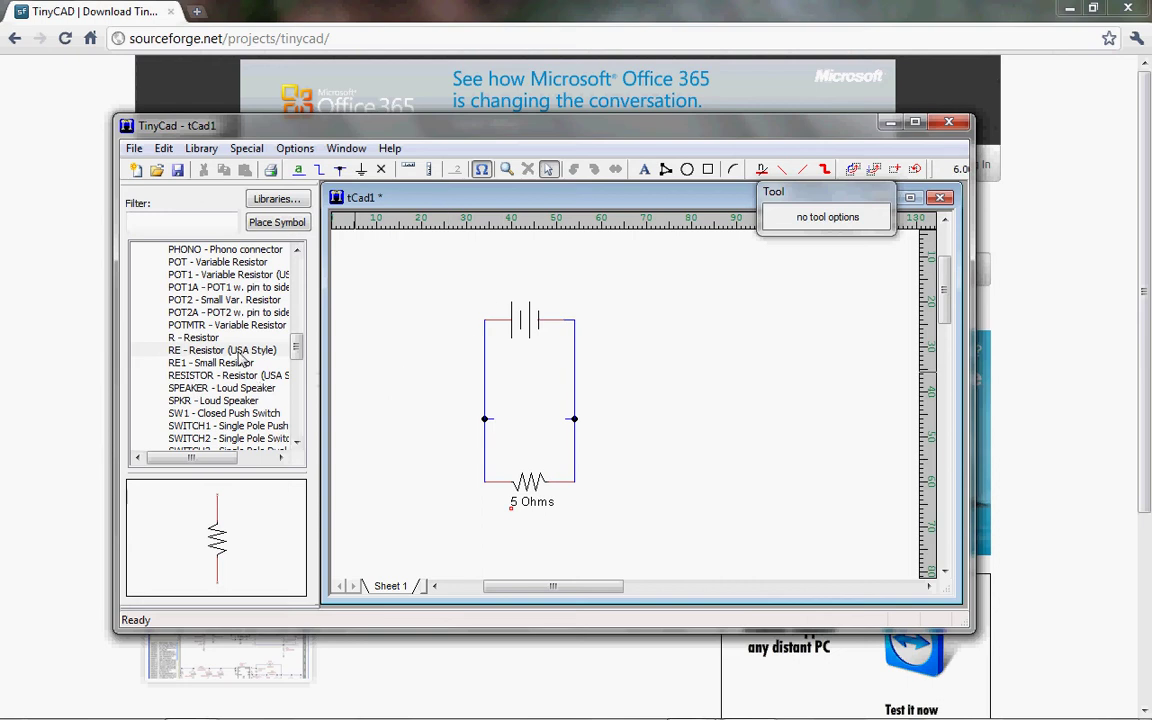
Place an RE resistor (USA Style) in the empty middle branch, oriented Right, with its reference and name hidden
{"action": "left_click", "coordinate": [196, 485]}
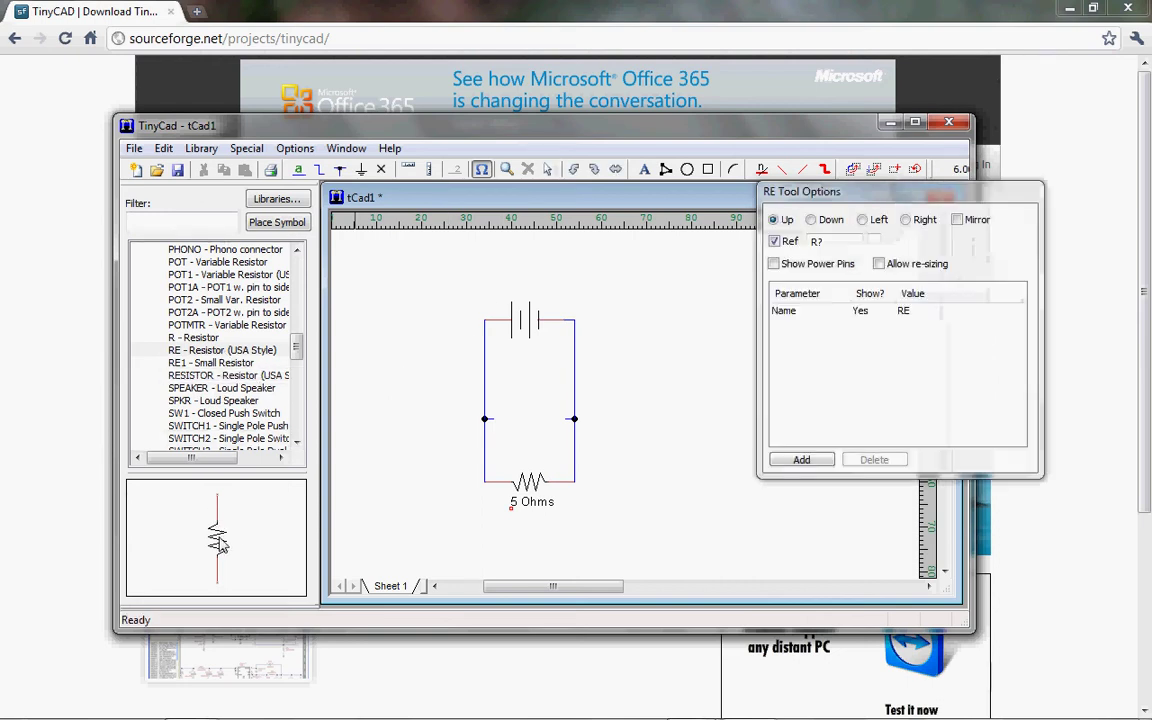
{"action": "left_click", "coordinate": [776, 242]}
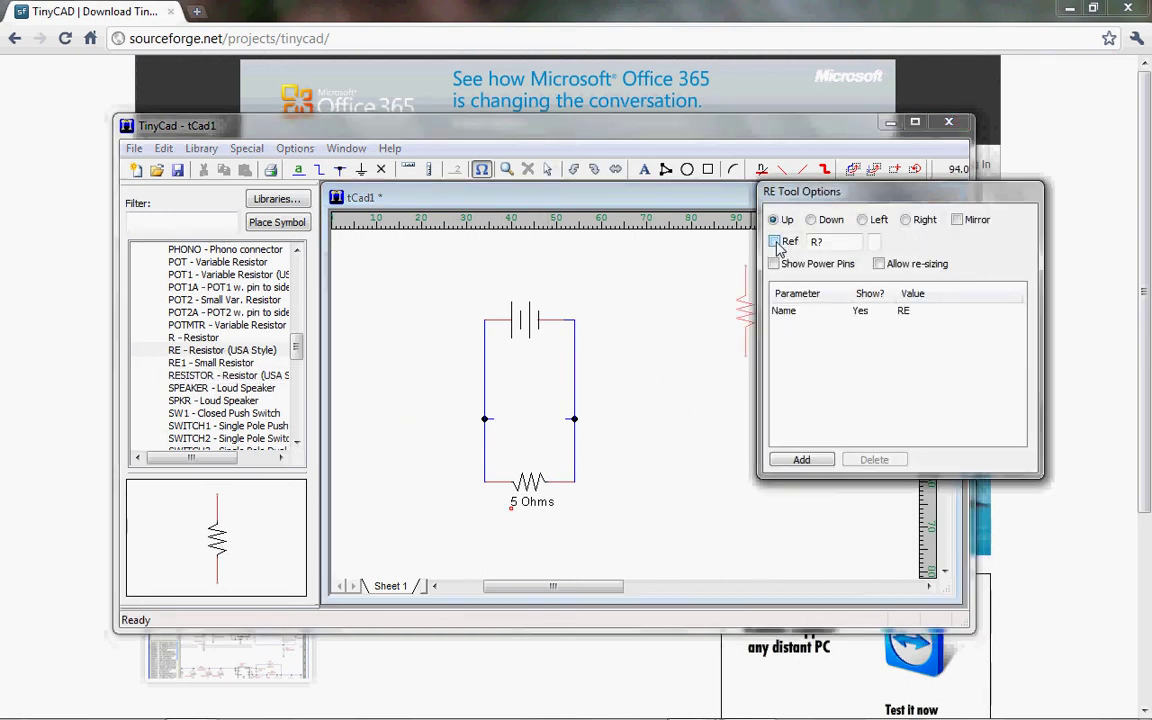
{"action": "left_click", "coordinate": [906, 220]}
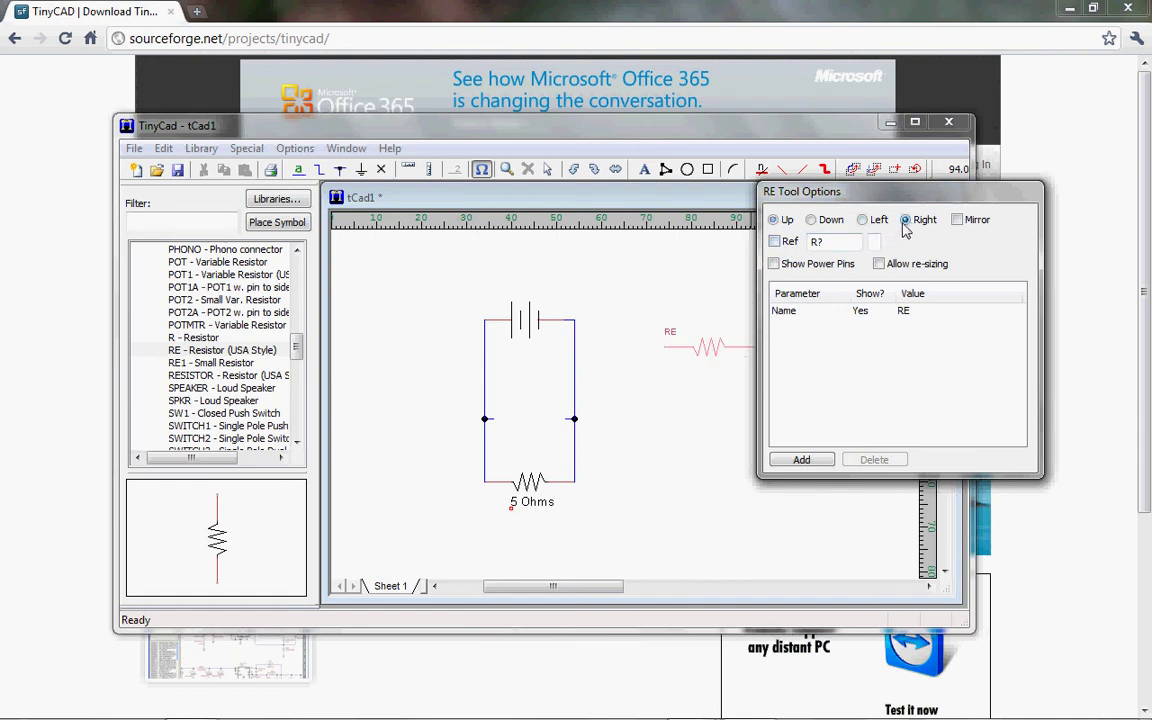
{"action": "left_click", "coordinate": [862, 313]}
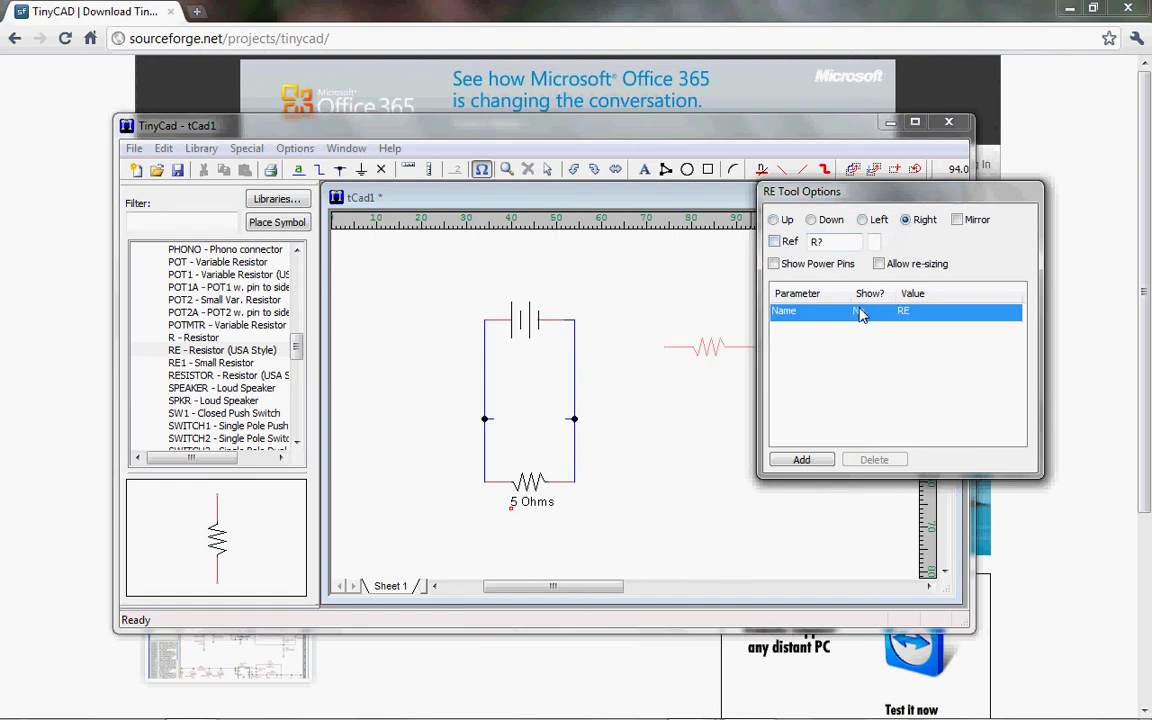
{"action": "left_click", "coordinate": [575, 435]}
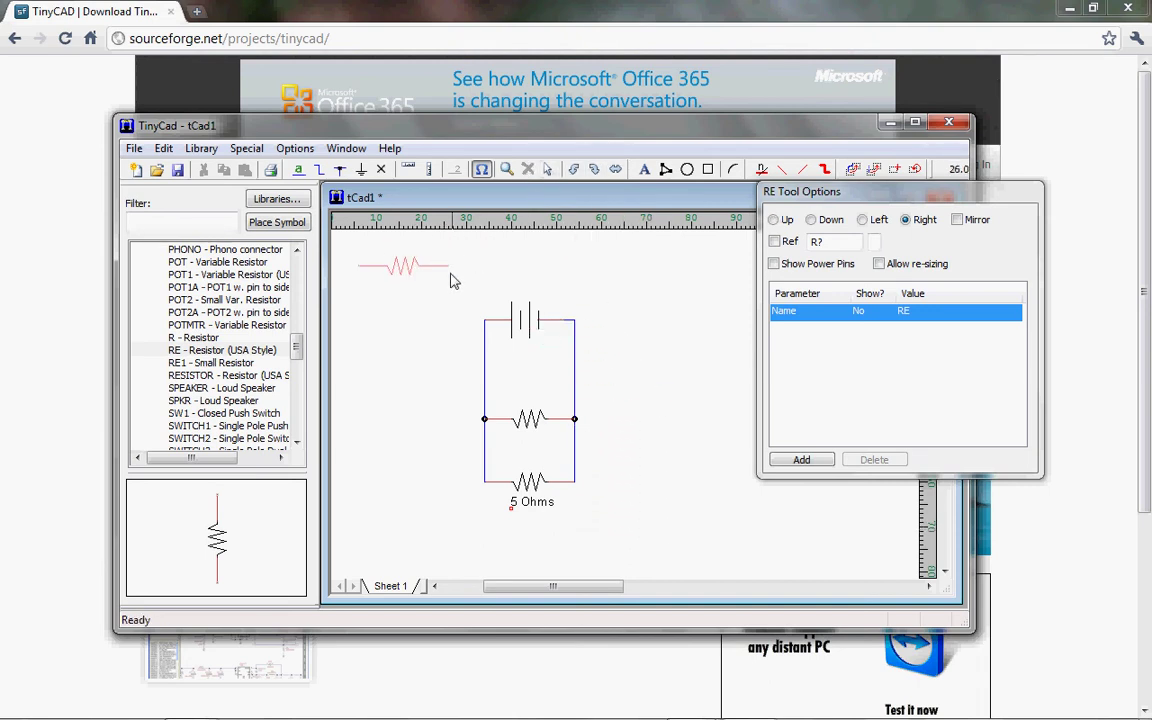
Export the schematic as a Colour PNG bitmap at 100% scaling, saved to the Desktop as output.png
{"action": "left_click", "coordinate": [147, 152]}
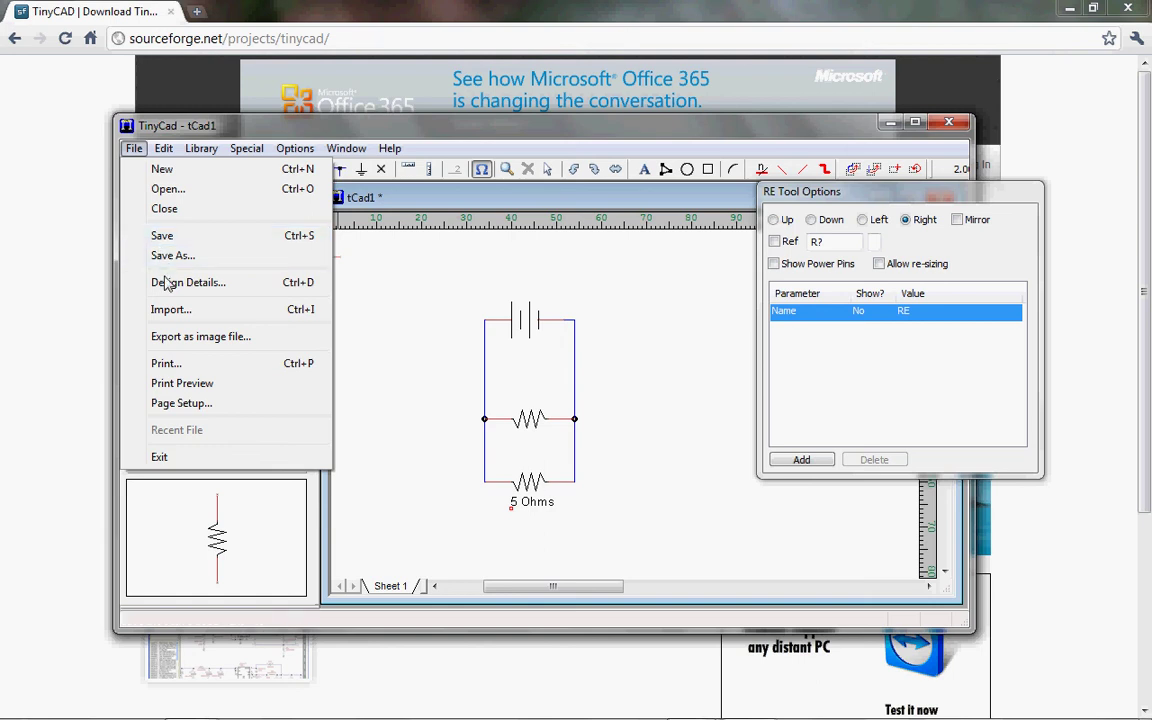
{"action": "left_click", "coordinate": [183, 340]}
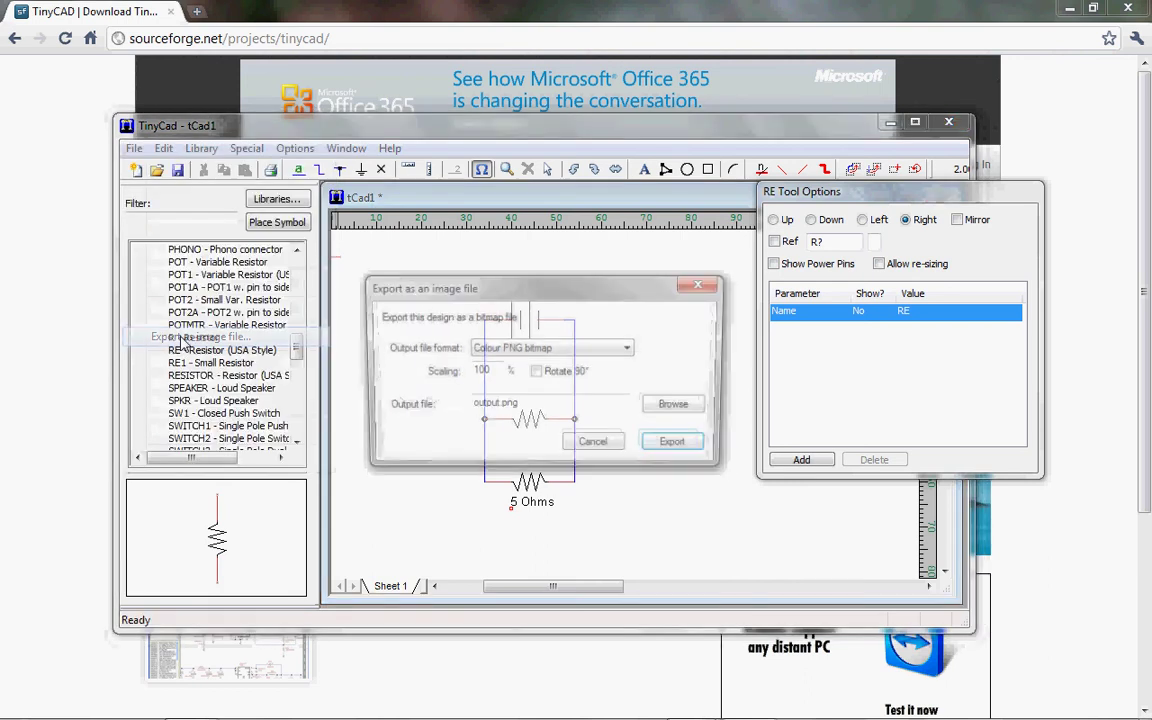
{"action": "left_click", "coordinate": [630, 349]}
{"action": "left_click", "coordinate": [630, 349]}
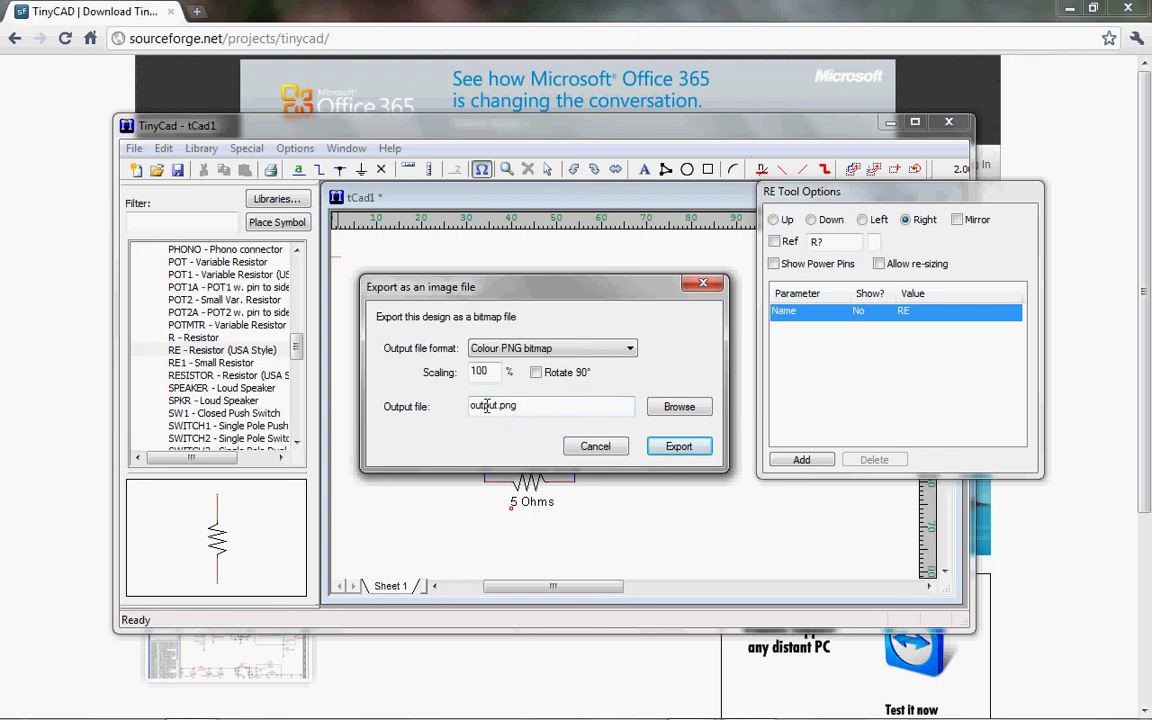
{"action": "left_click", "coordinate": [672, 410]}
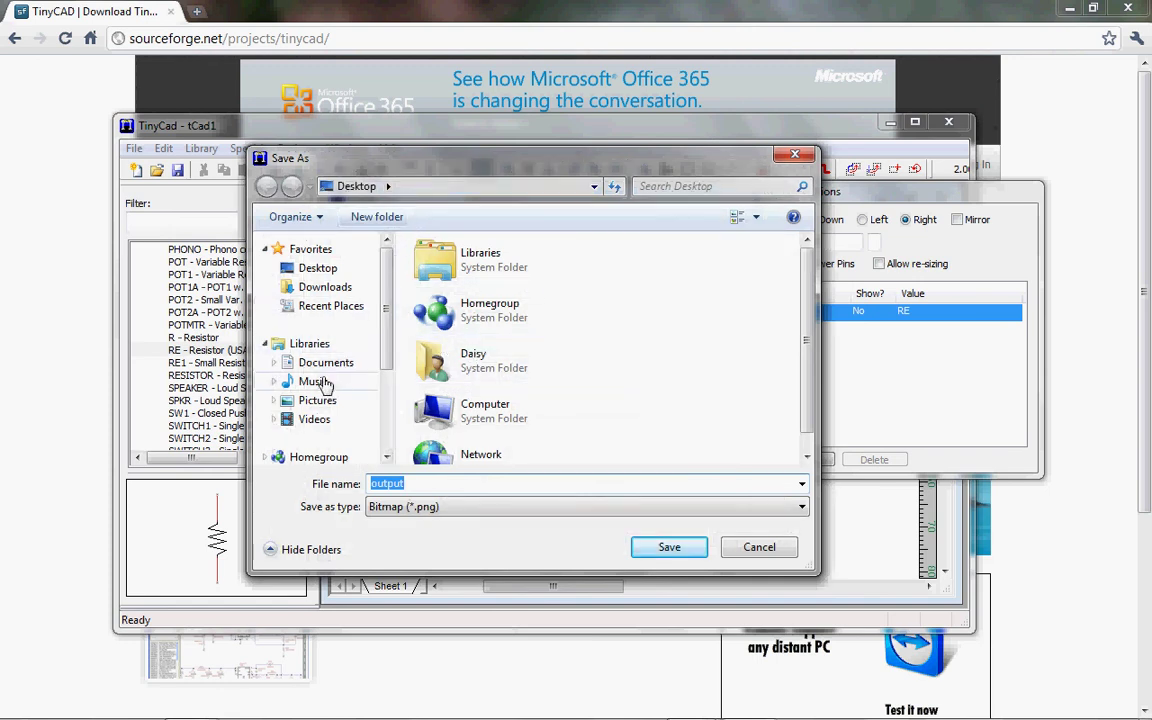
{"action": "left_click", "coordinate": [667, 547]}
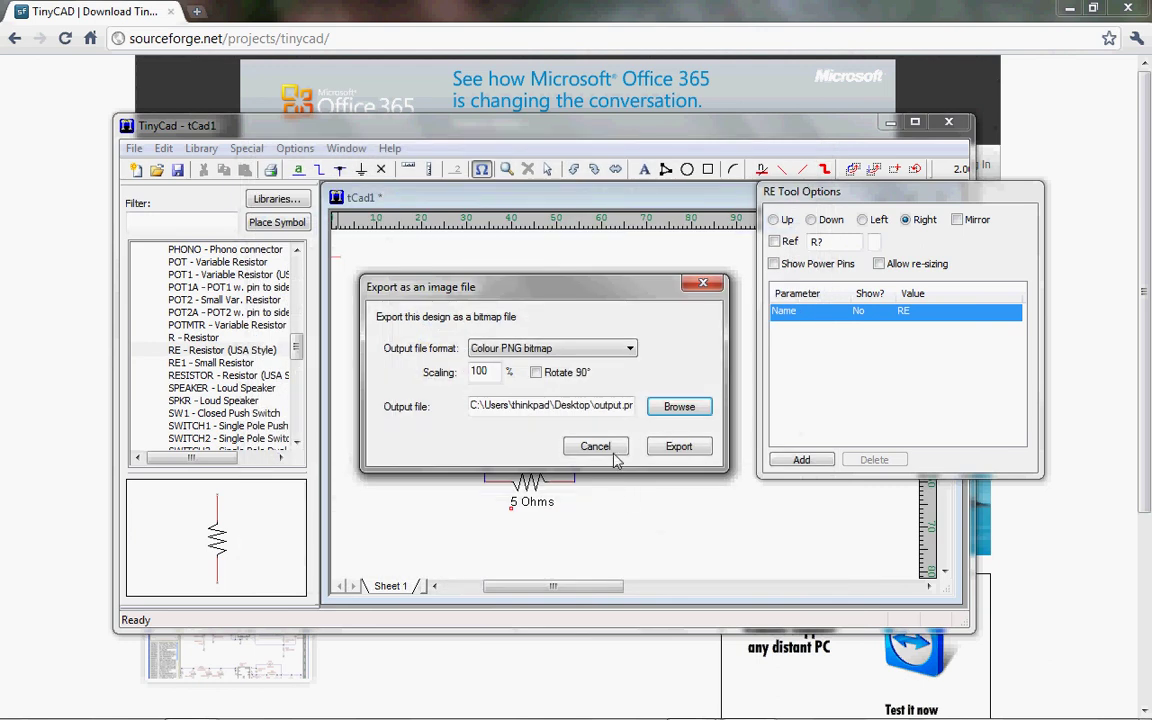
{"action": "left_click", "coordinate": [673, 456]}
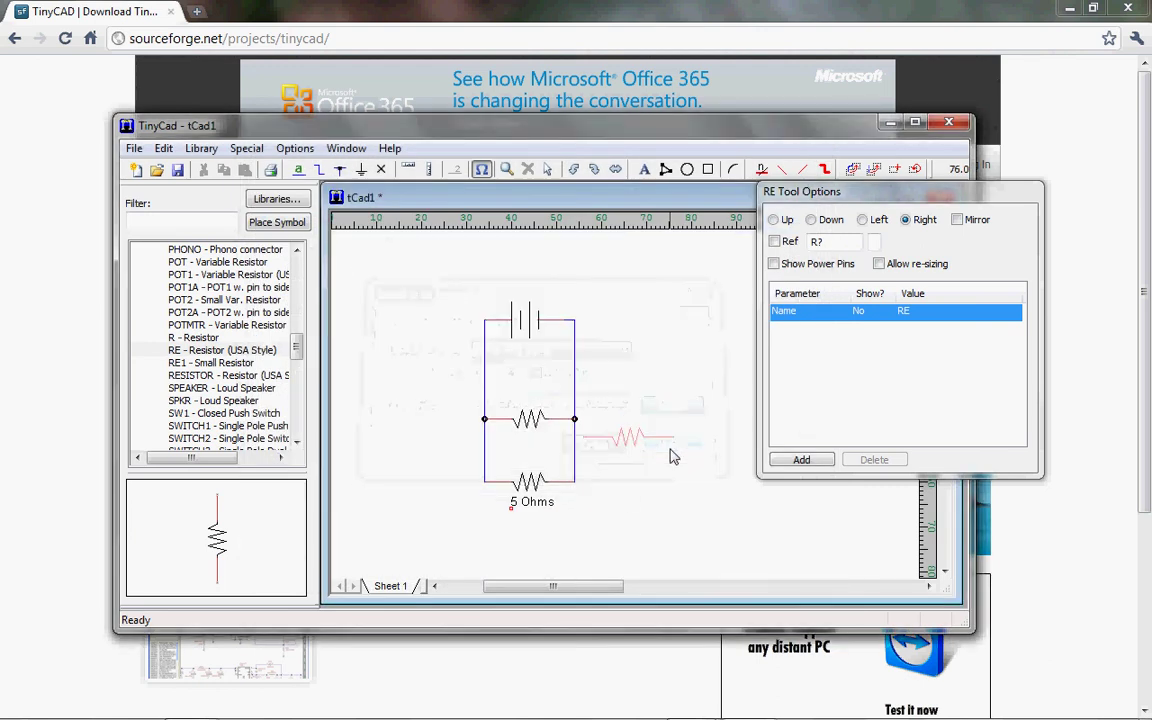
Minimise the browser and schematic windows, view the exported output image from the desktop, and open it in Paint
{"action": "left_click", "coordinate": [1072, 8]}
{"action": "left_click", "coordinate": [890, 122]}
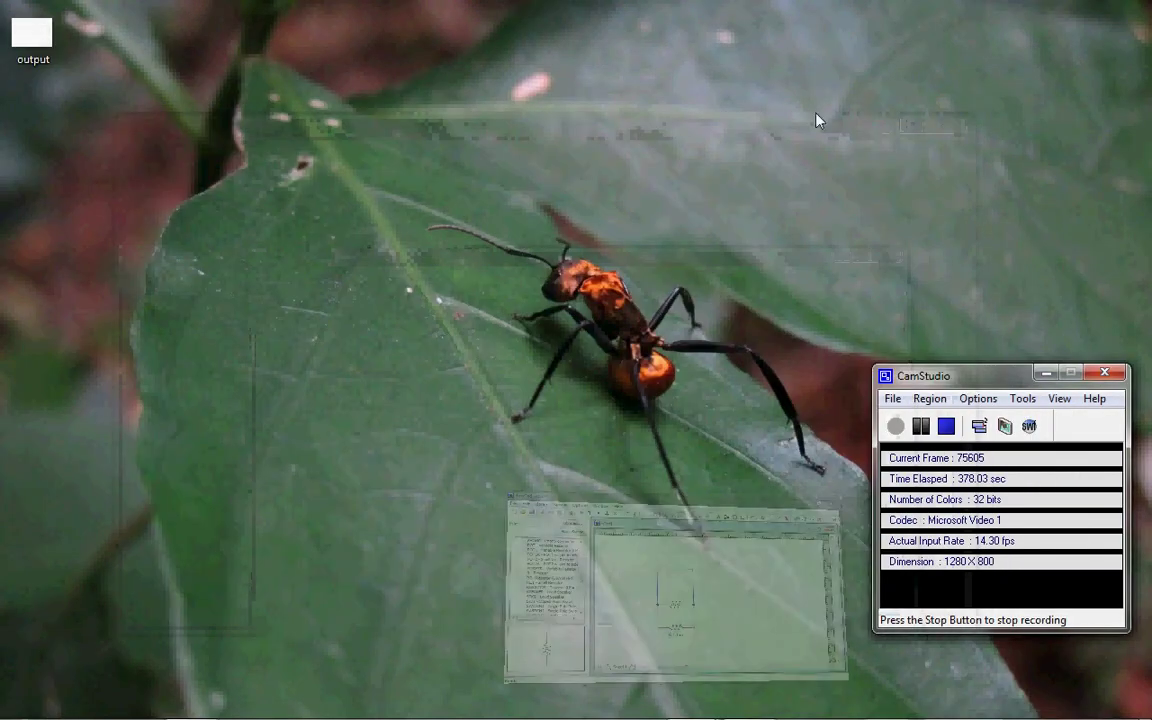
{"action": "double_click", "coordinate": [40, 38]}
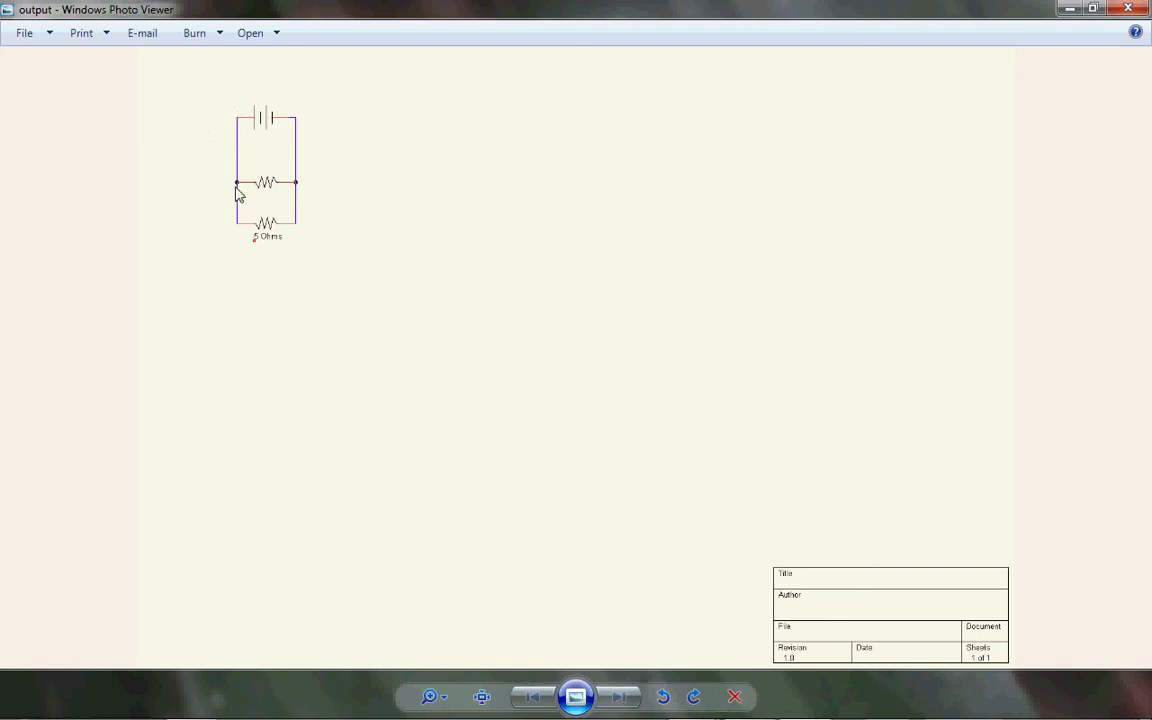
{"action": "left_click", "coordinate": [268, 40]}
{"action": "left_click", "coordinate": [276, 58]}
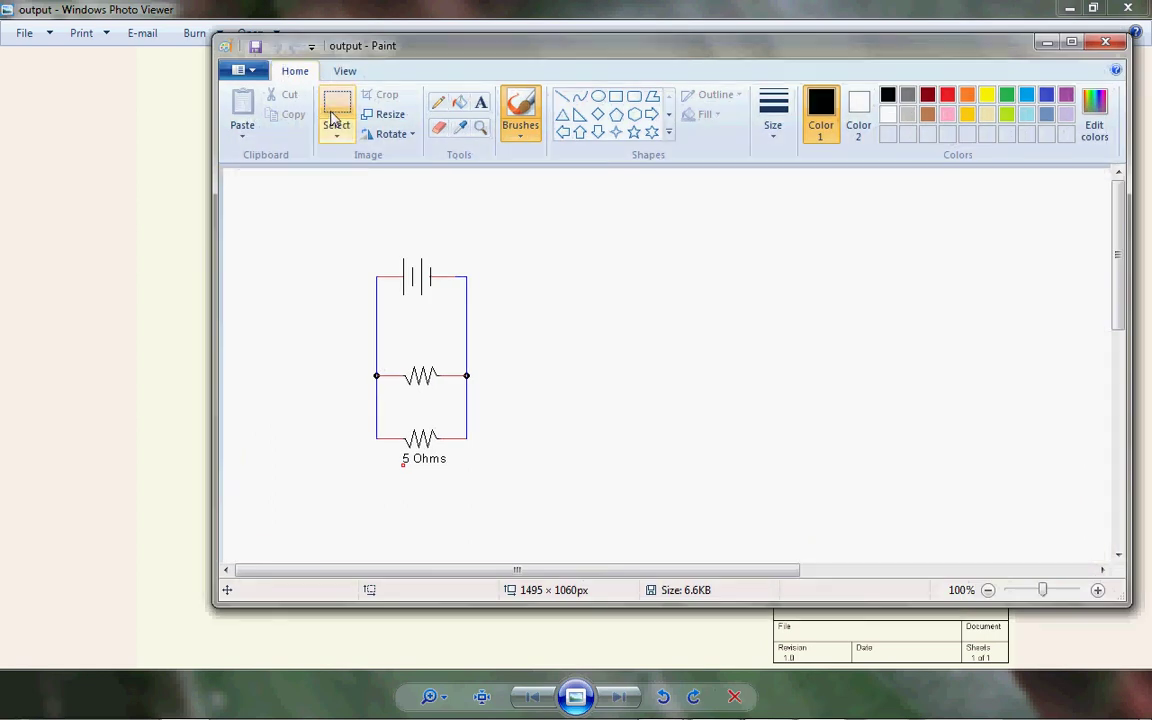
Crop the image to a rectangle of about 195 × 294 px around the circuit and its label
{"action": "left_click", "coordinate": [336, 110]}
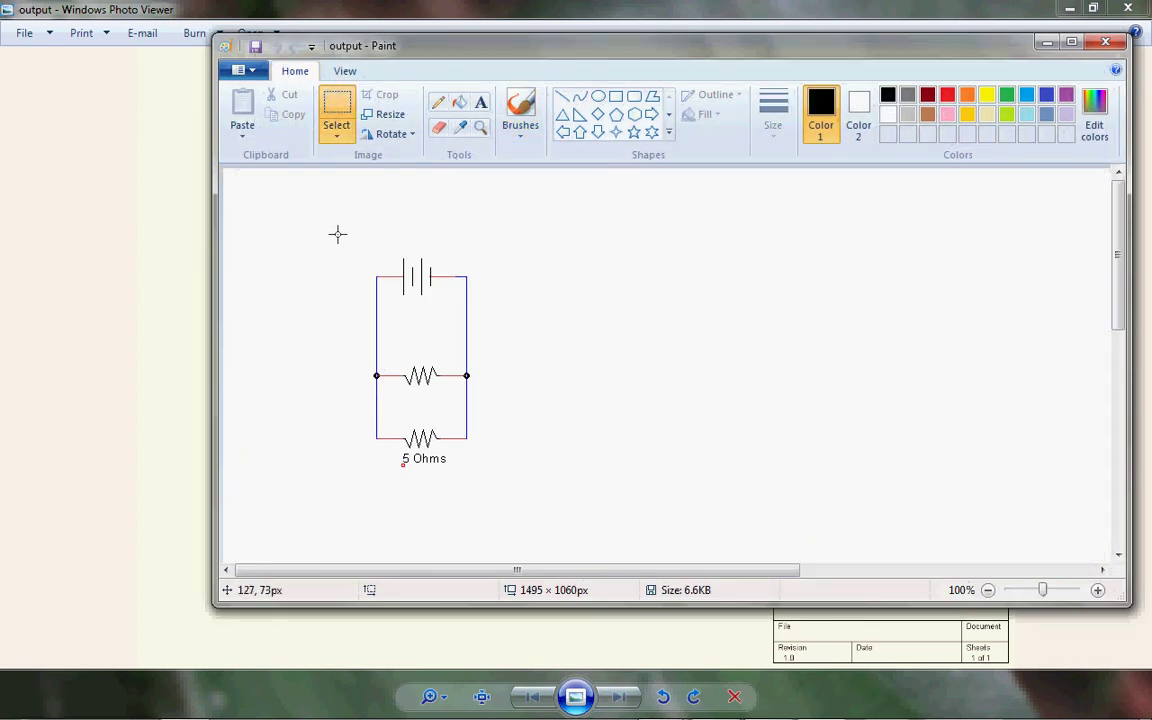
{"action": "mouse_move", "coordinate": [338, 235]}
{"action": "left_mouse_down"}
{"action": "mouse_move", "coordinate": [509, 404]}
{"action": "mouse_move", "coordinate": [515, 497]}
{"action": "left_mouse_up"}
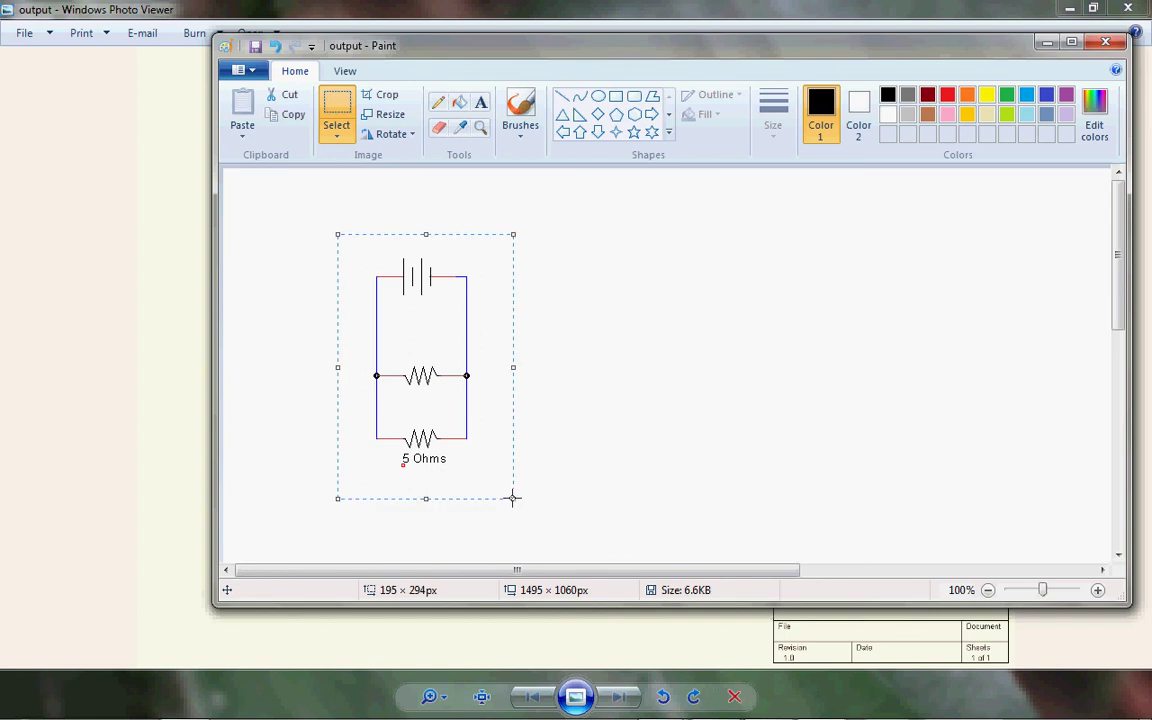
{"action": "left_click", "coordinate": [386, 95]}
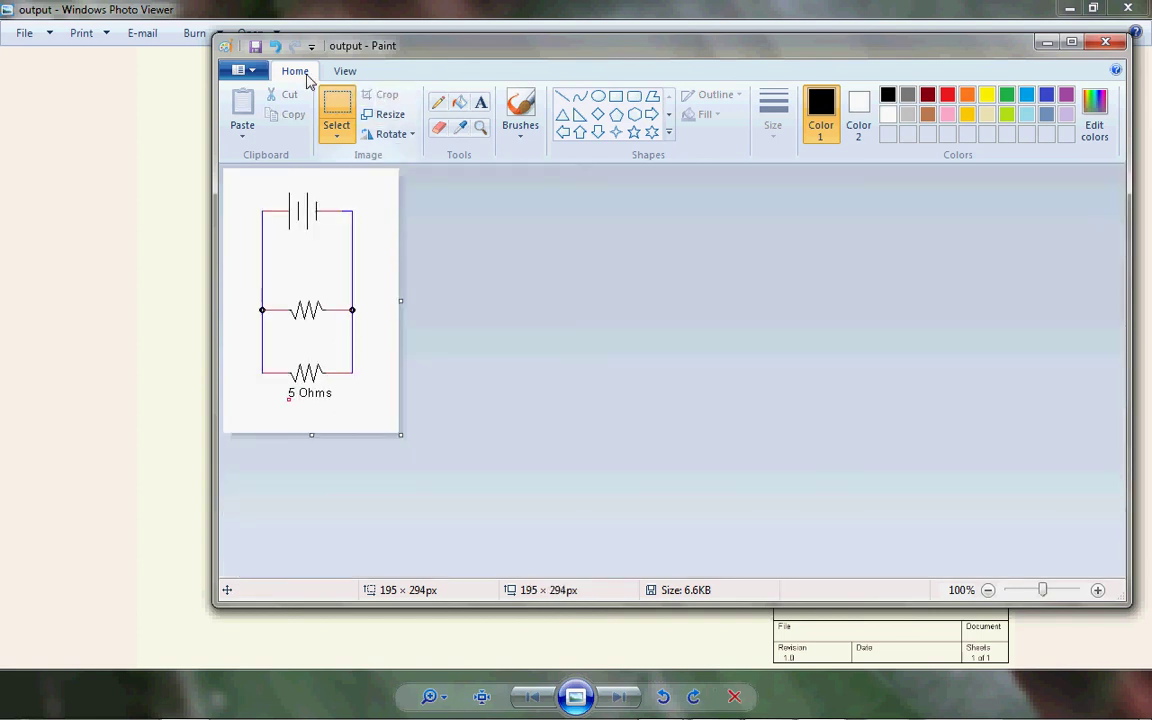
Save the cropped picture to the Desktop as a JPEG named circuit1
{"action": "left_click", "coordinate": [240, 72]}
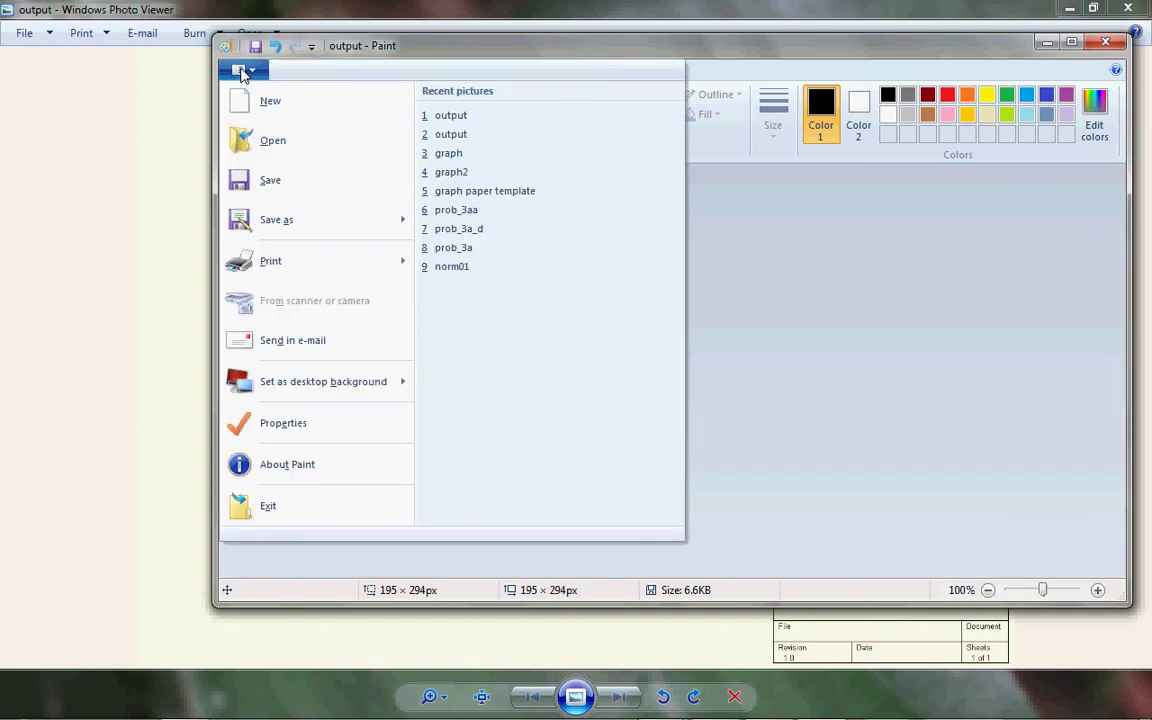
{"action": "mouse_move", "coordinate": [358, 228]}
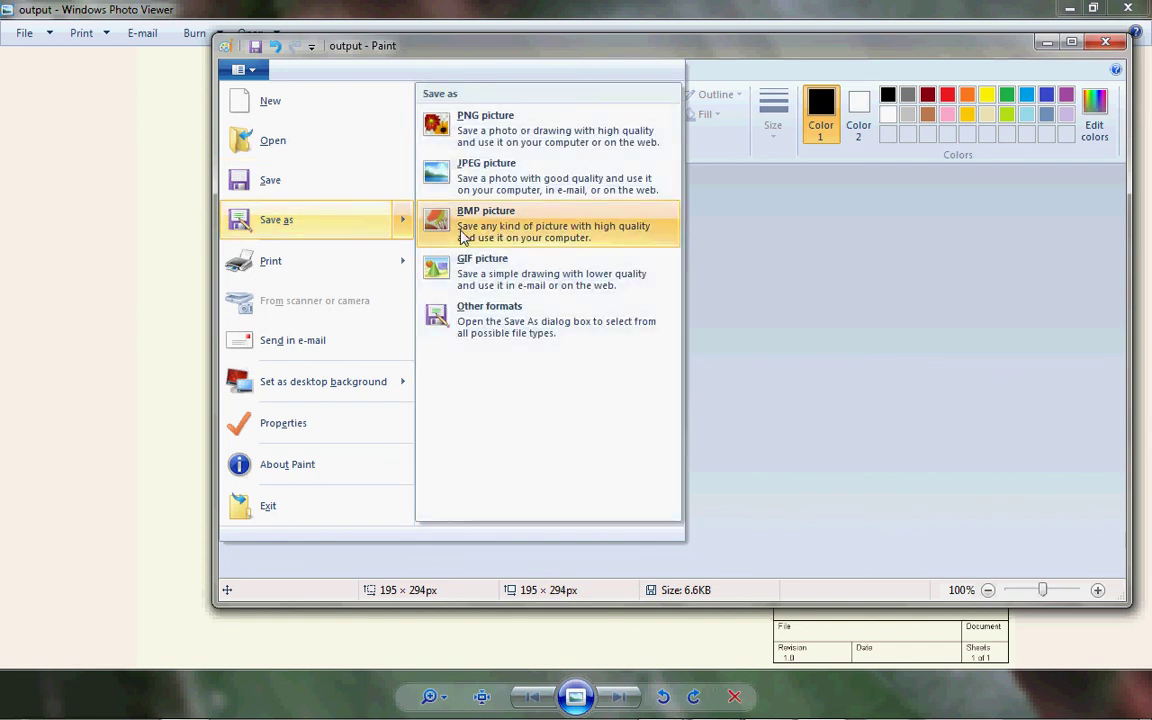
{"action": "left_click", "coordinate": [510, 180]}
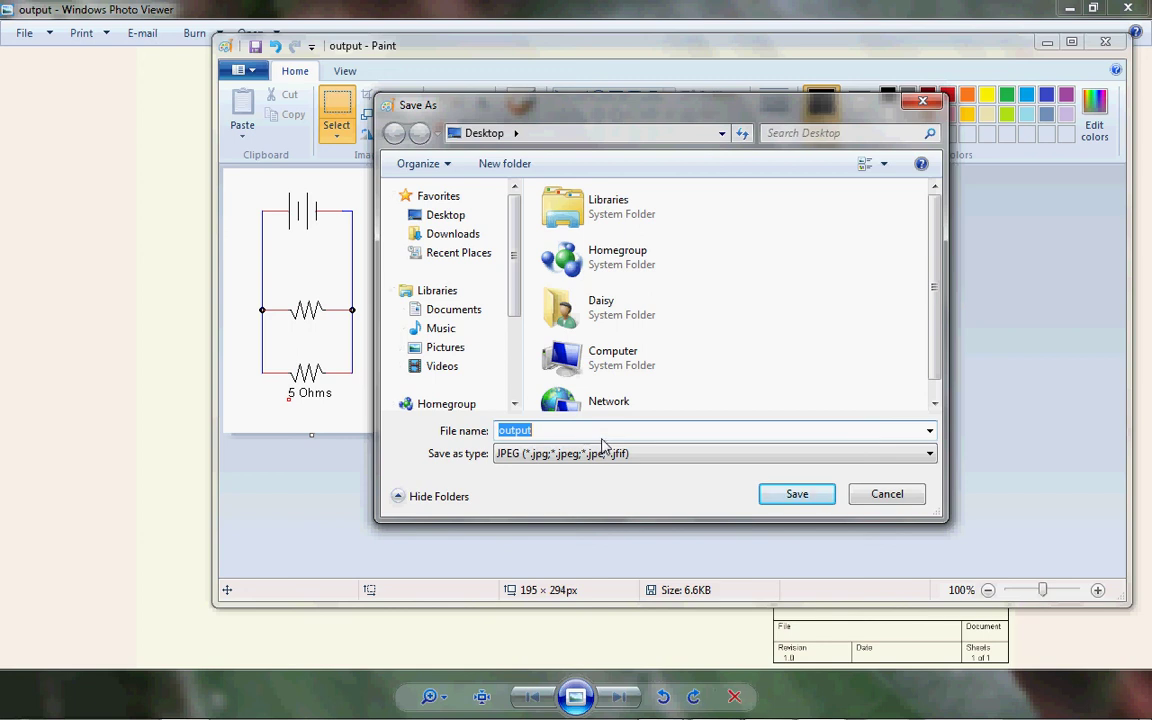
{"action": "type", "text": "circuit1"}
{"action": "left_click", "coordinate": [790, 496]}
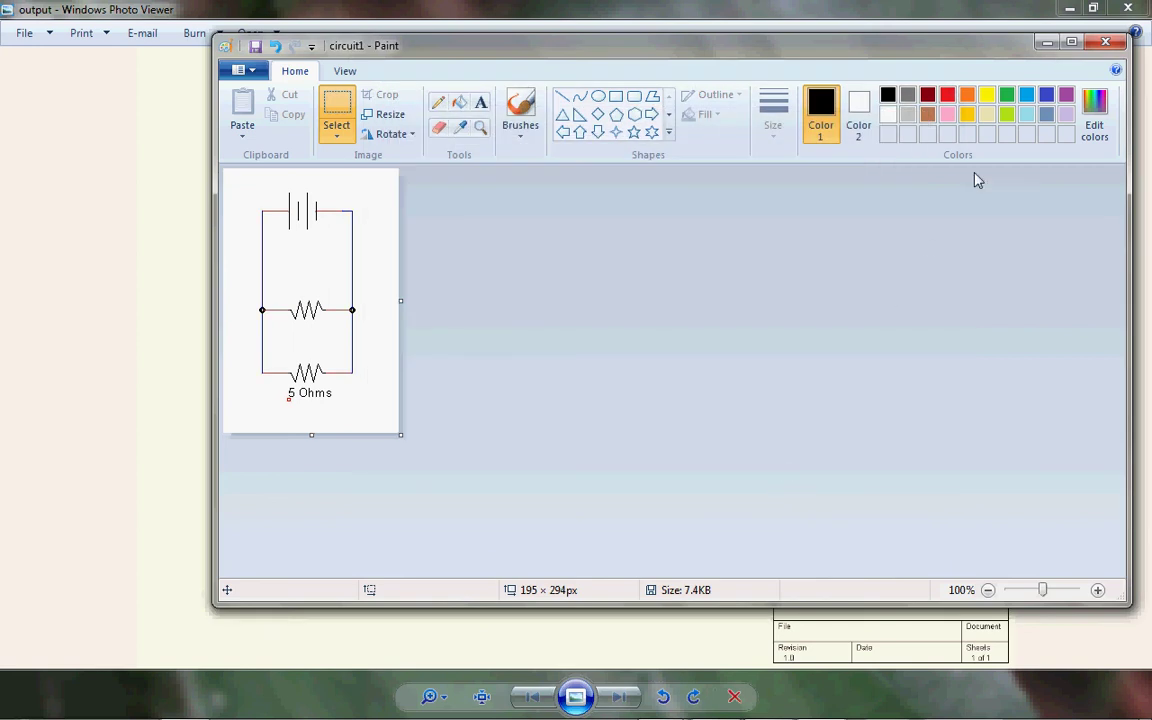
Close Paint and the output image viewer, and open the circuit1 picture from the desktop to check it
{"action": "left_click", "coordinate": [1108, 42]}
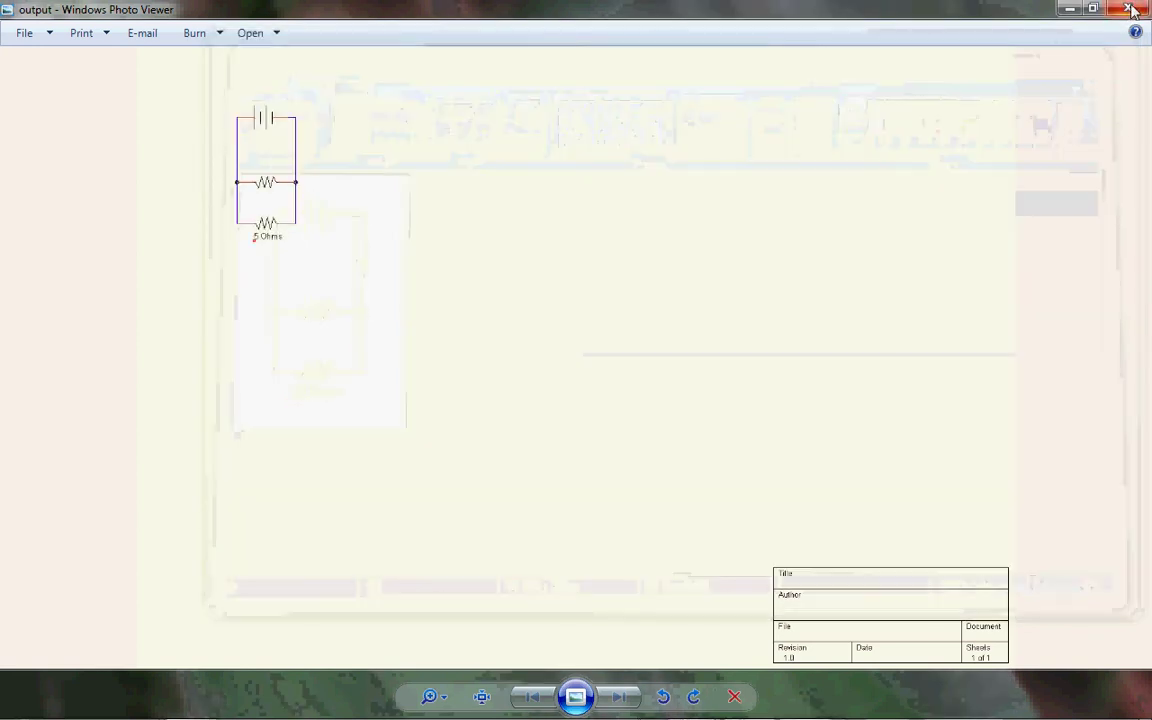
{"action": "left_click", "coordinate": [1128, 8]}
{"action": "double_click", "coordinate": [42, 112]}
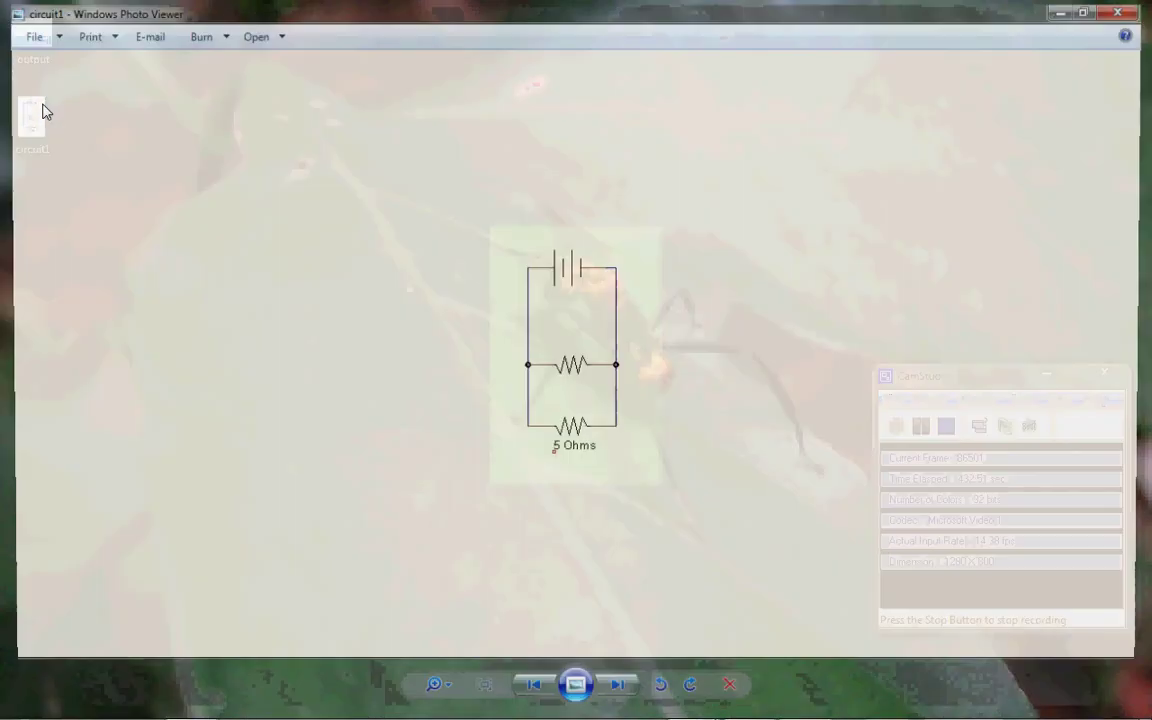